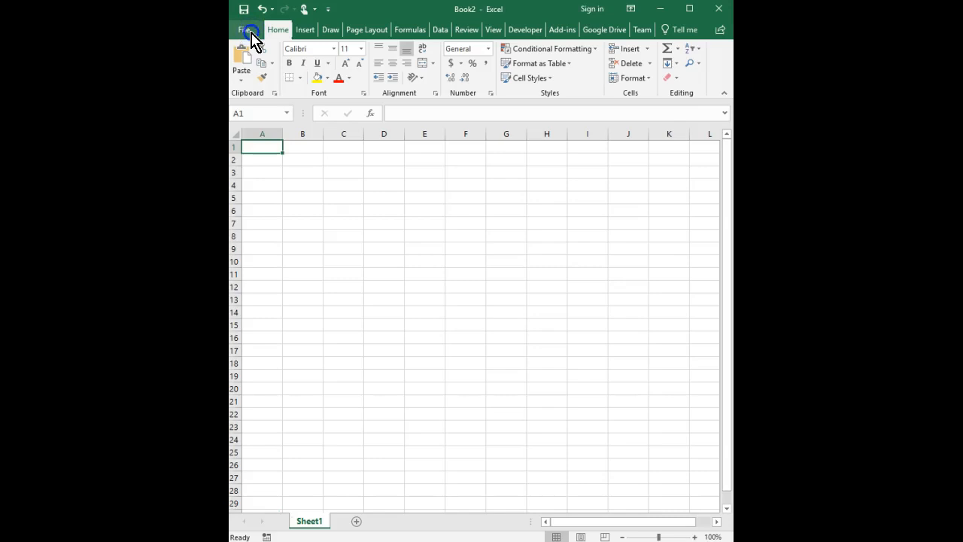
# - Save the blank workbook to Google Drive as the student's name followed by ' - Excel Create & Edit'
pyautogui.click(251, 33)
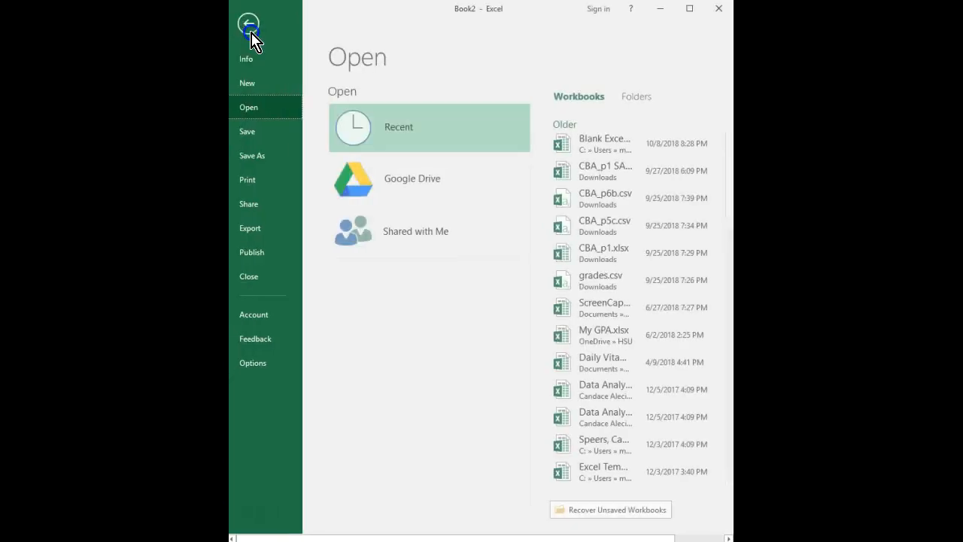
pyautogui.click(280, 156)
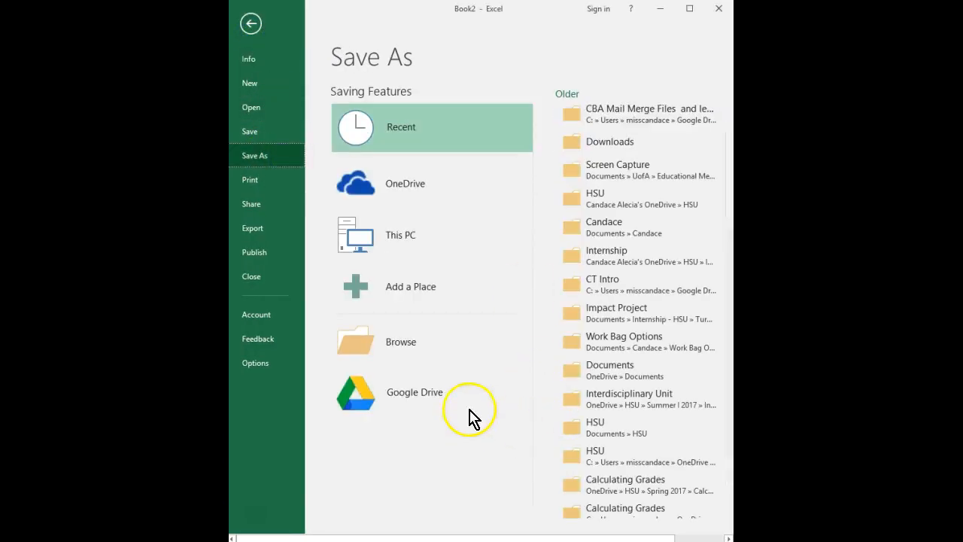
pyautogui.click(475, 407)
pyautogui.click(596, 261)
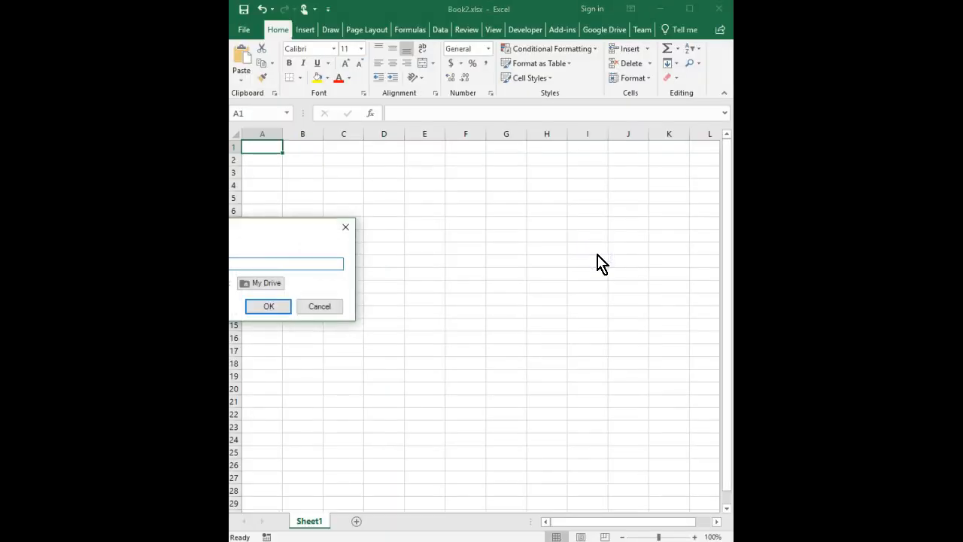
pyautogui.moveTo(262, 227); pyautogui.dragTo(539, 236)
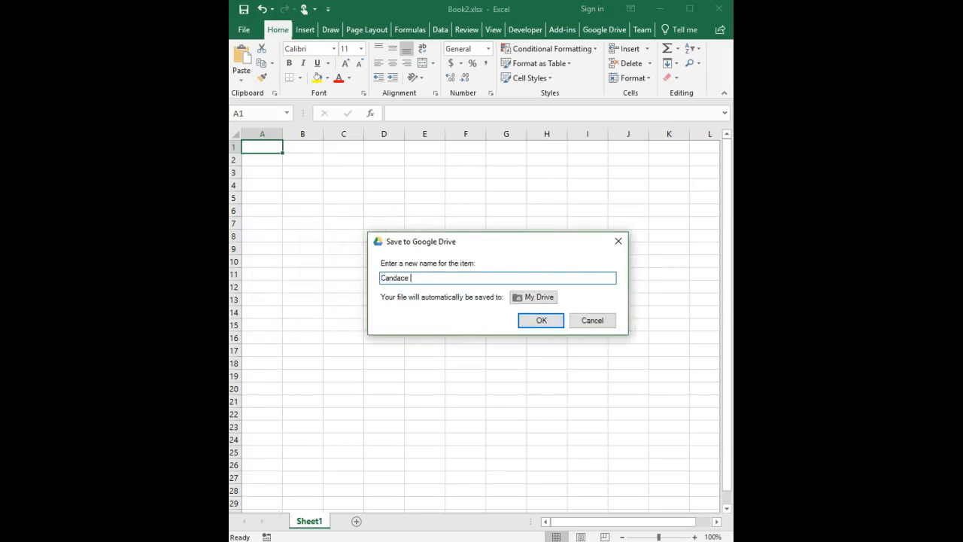
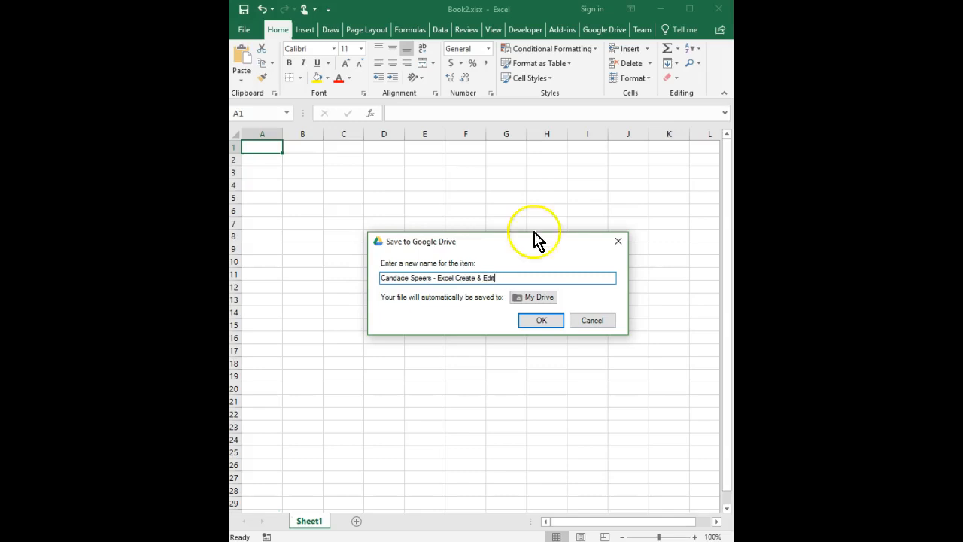
pyautogui.click(541, 320)
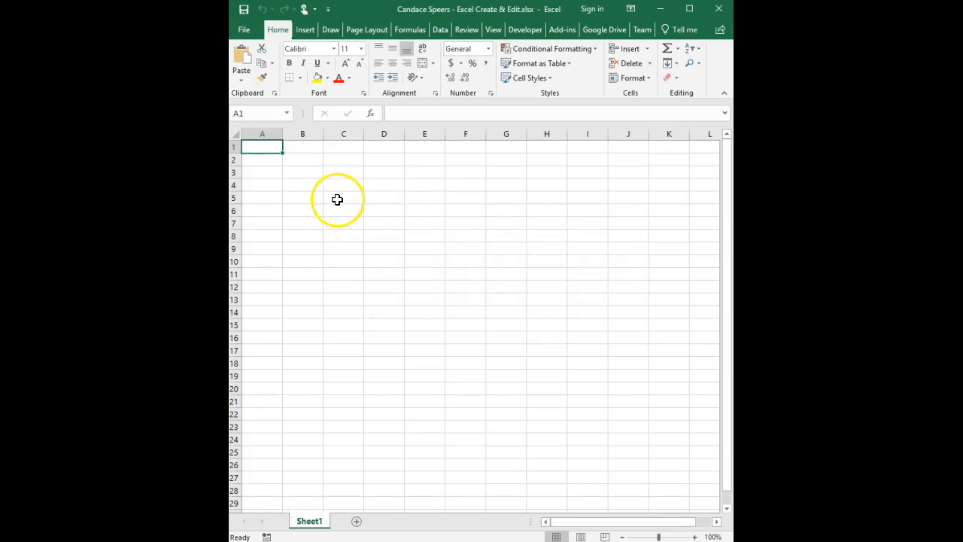
# - Enter the student's full name in cell A1
pyautogui.doubleClick(265, 148)
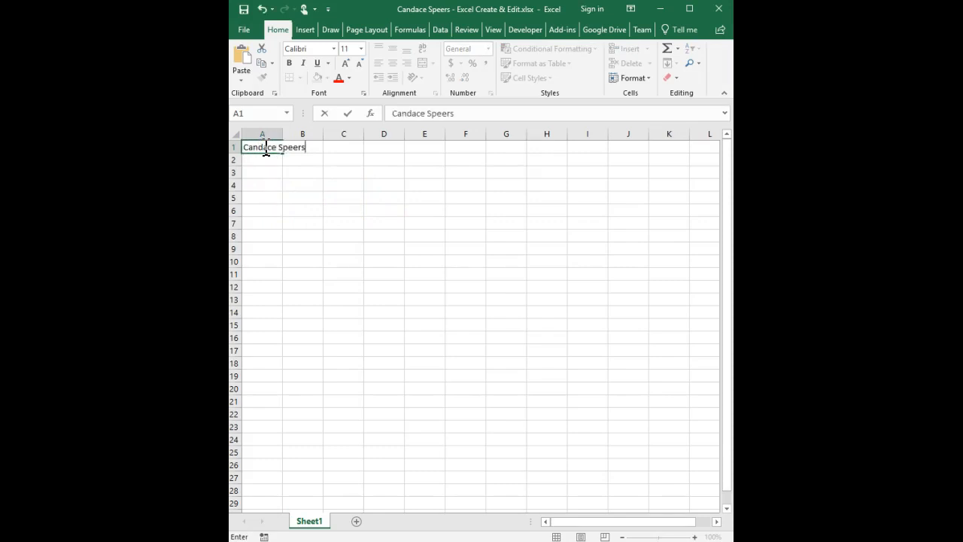
pyautogui.press('Return')
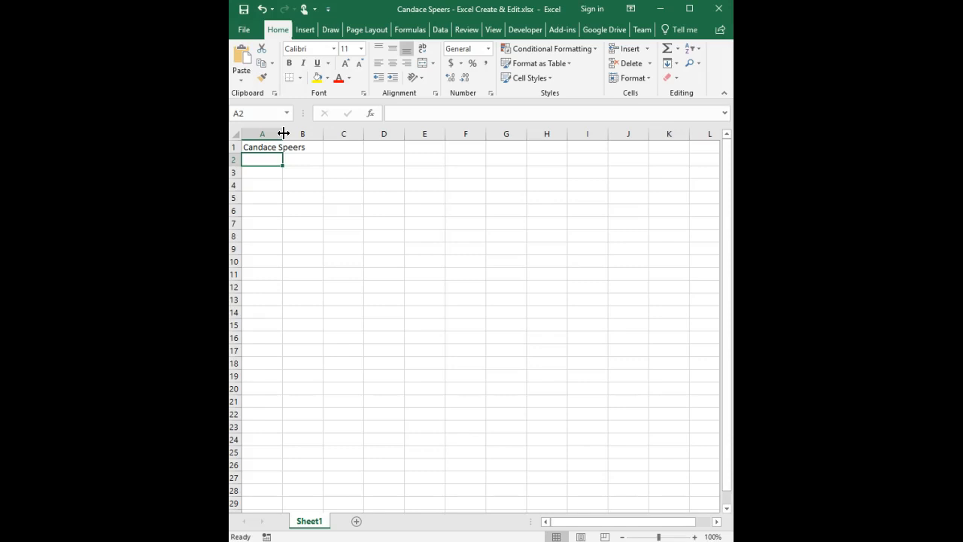
# - AutoFit column A to the name and enter 'My Class Schedule' in cell A2
pyautogui.doubleClick(284, 133)
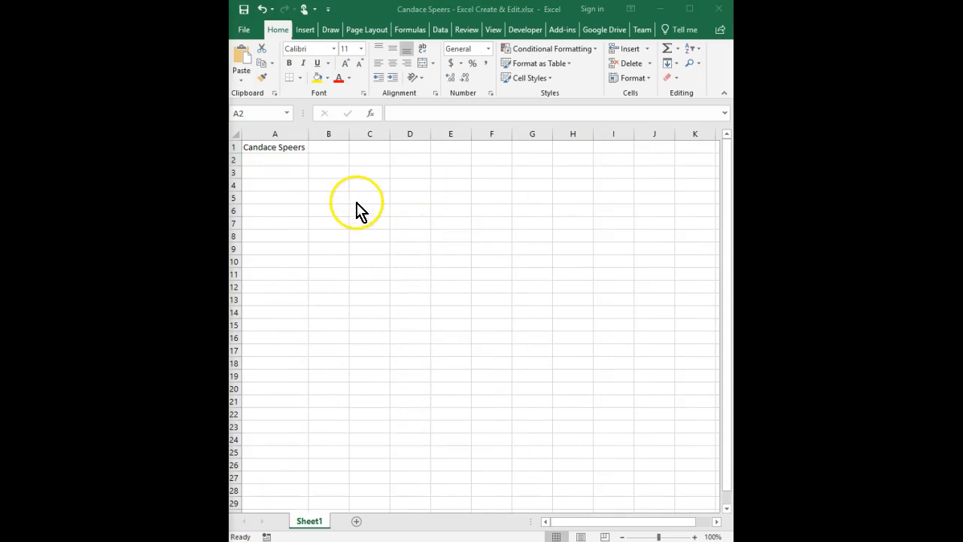
pyautogui.click(276, 160)
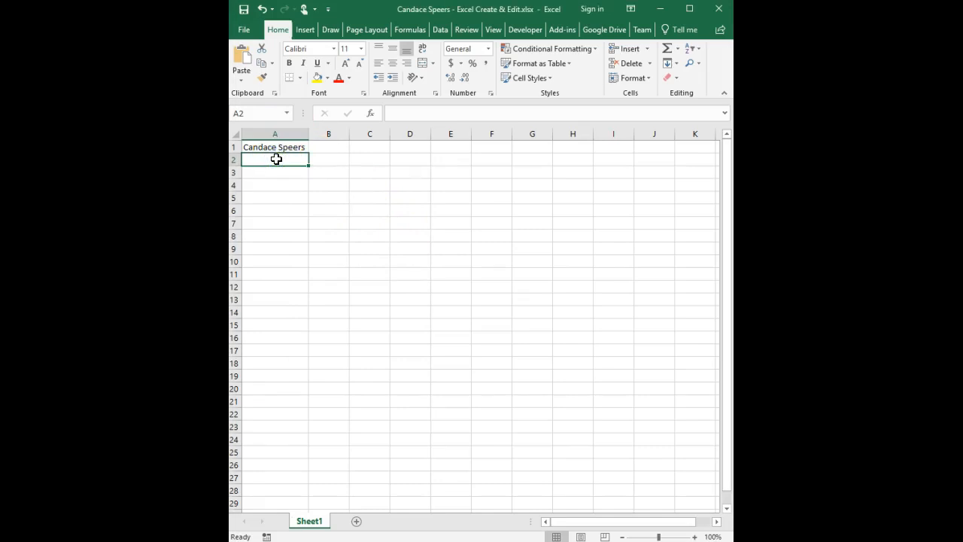
pyautogui.click(400, 112)
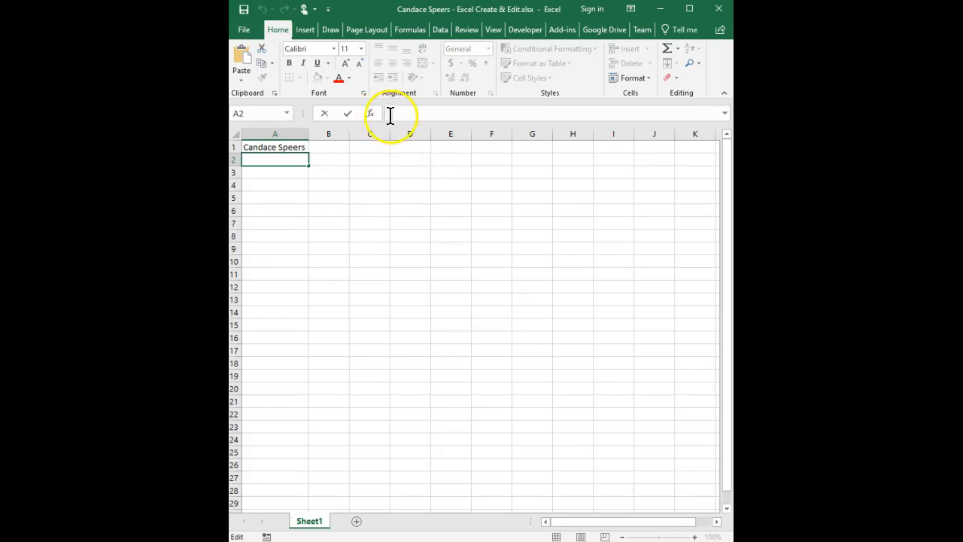
pyautogui.write('My Class Schedule')
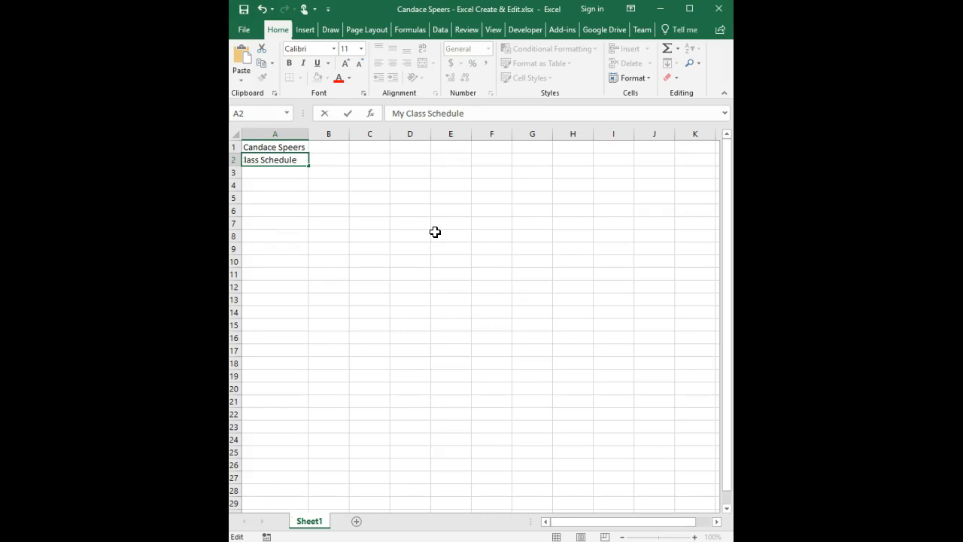
pyautogui.press('Return')
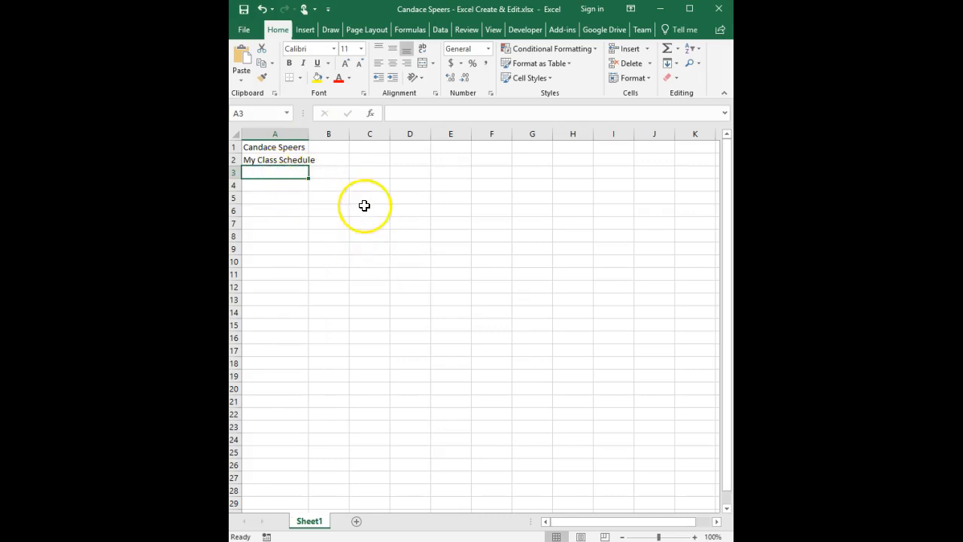
# - Type '1st Period' in A3 and '2nd Period' in A4
pyautogui.write('1st')
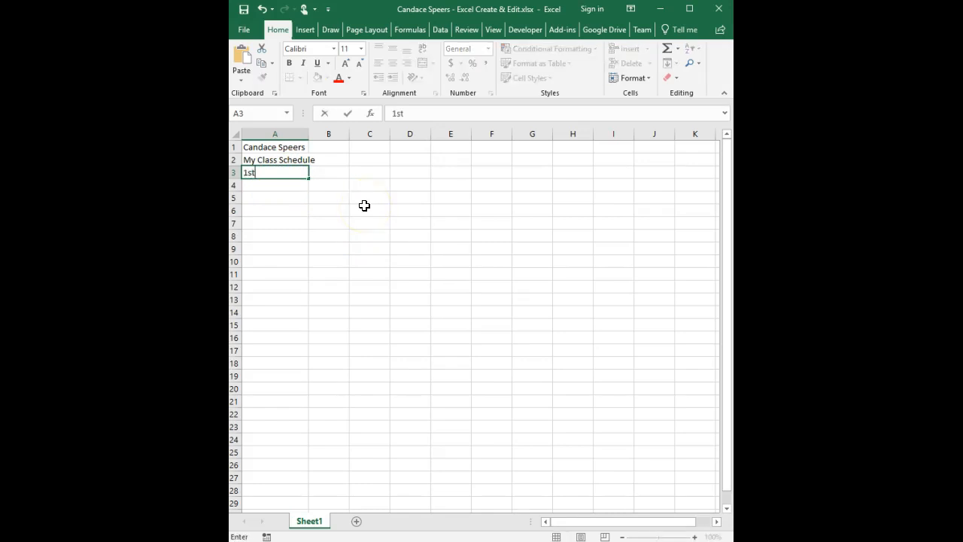
pyautogui.write(' Period')
pyautogui.press('Return')
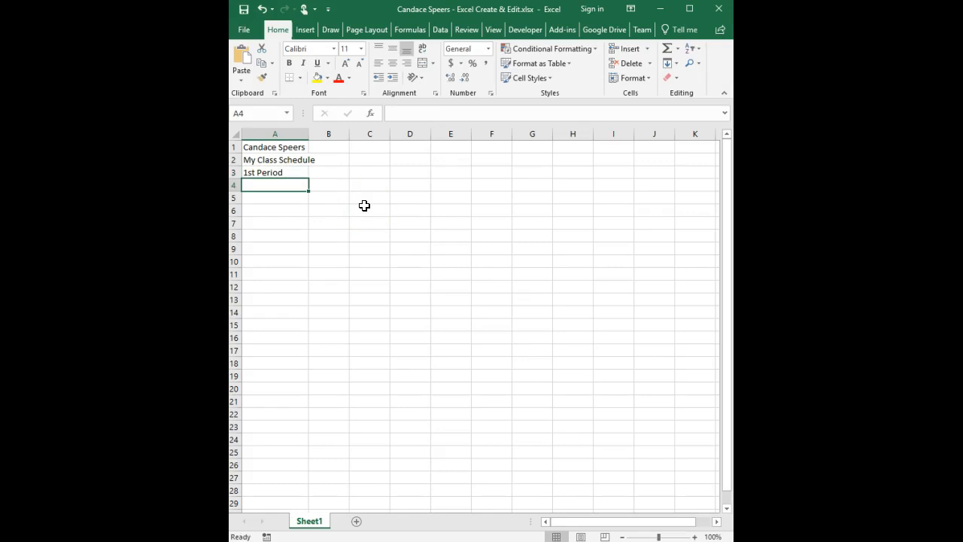
pyautogui.write('2nd Period')
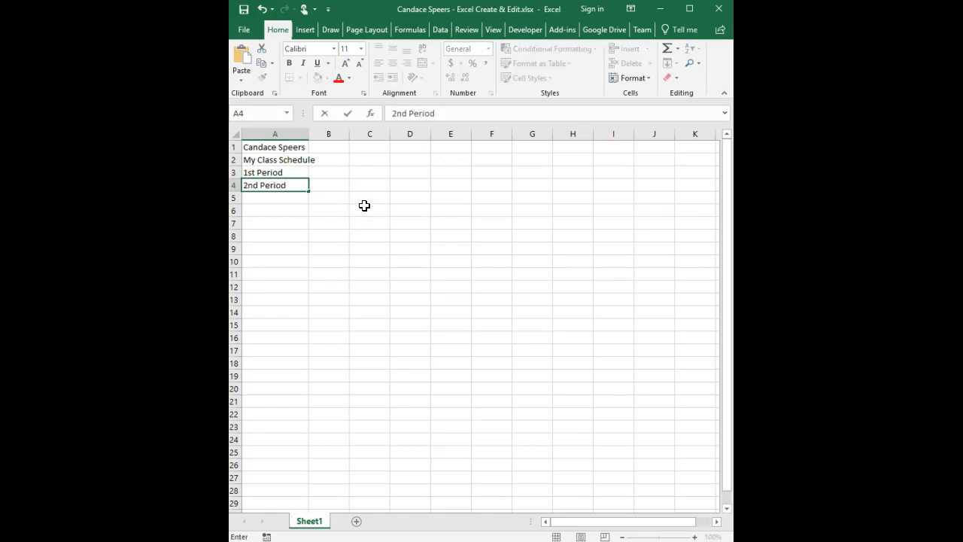
pyautogui.press('Return')
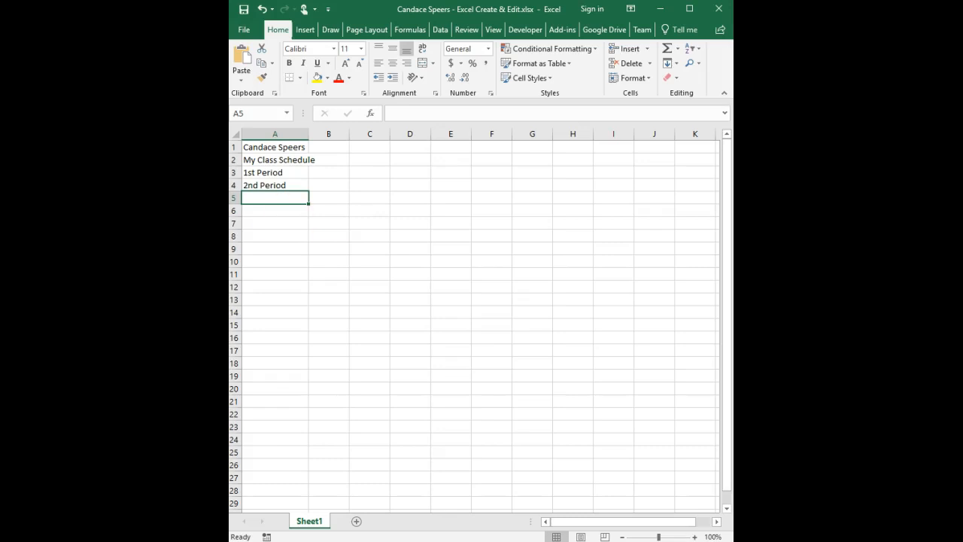
pyautogui.click(300, 173)
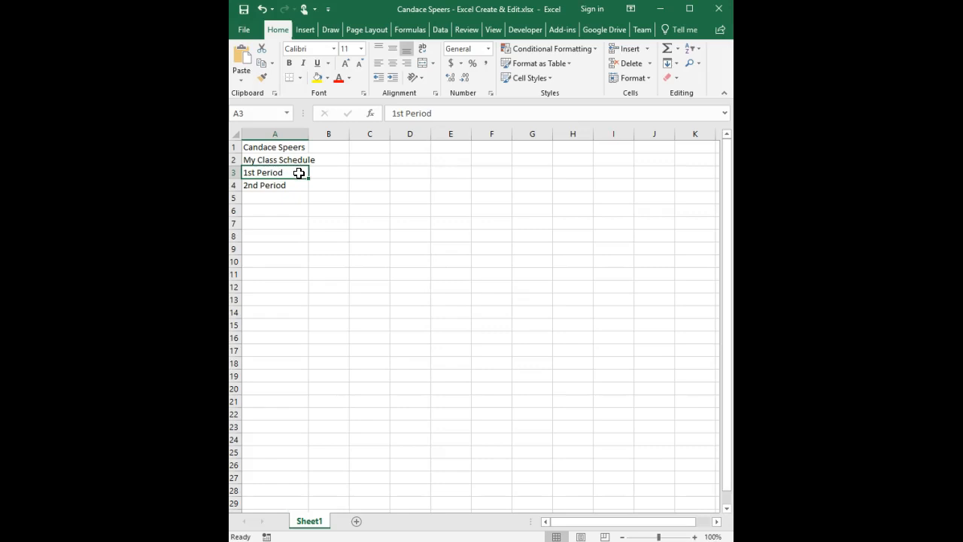
# - AutoFill A3:A4 down to row 9 so the periods run 1st through 7th Period
pyautogui.moveTo(299, 173); pyautogui.dragTo(299, 186)
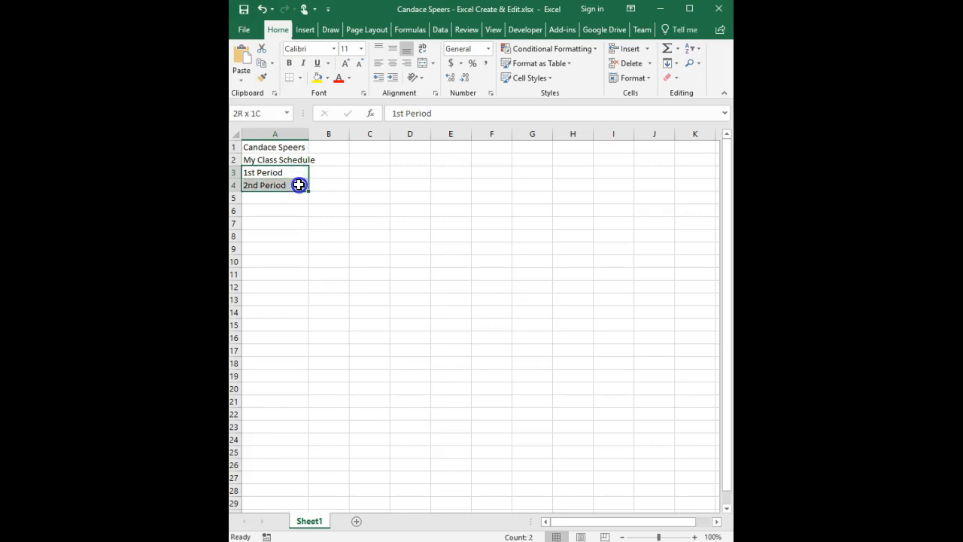
pyautogui.moveTo(299, 185); pyautogui.dragTo(299, 186)
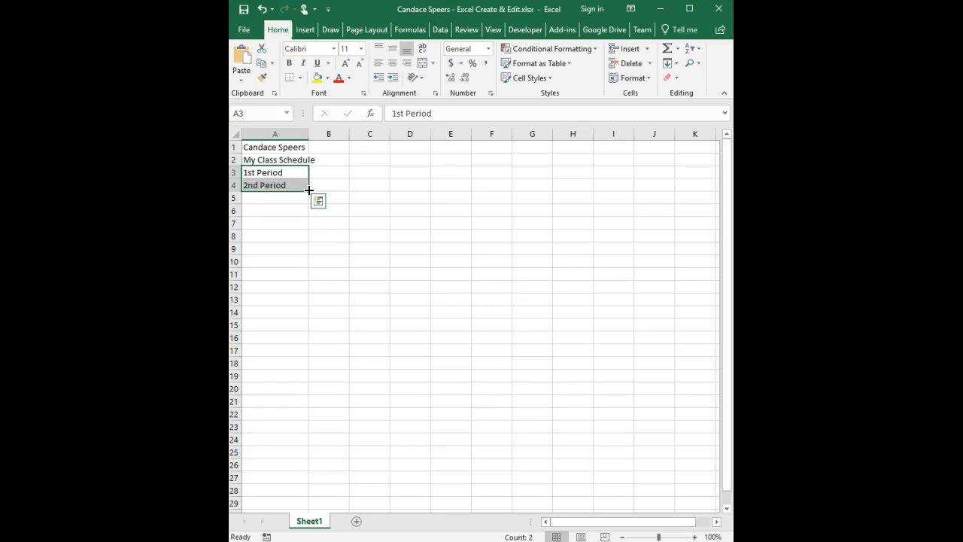
pyautogui.moveTo(309, 190); pyautogui.dragTo(305, 254)
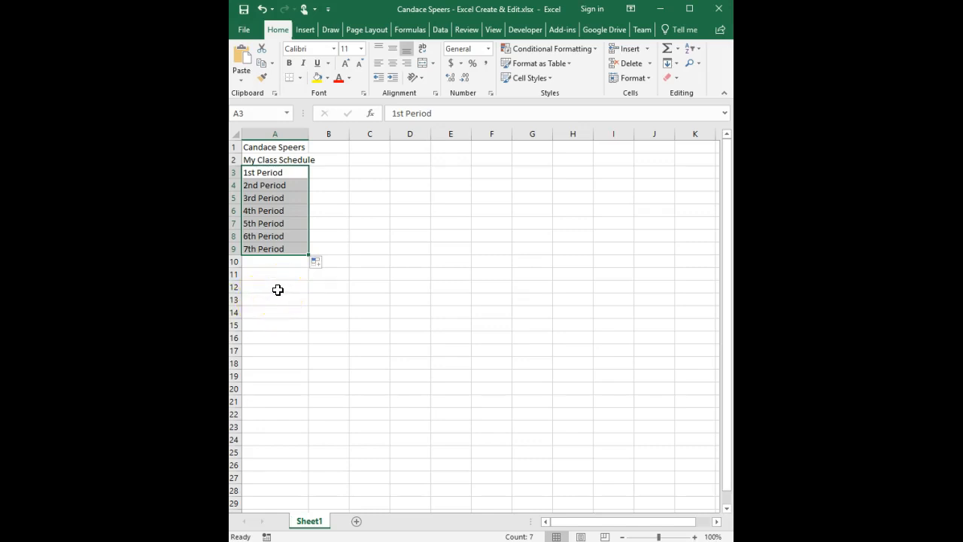
pyautogui.click(334, 176)
pyautogui.doubleClick(333, 176)
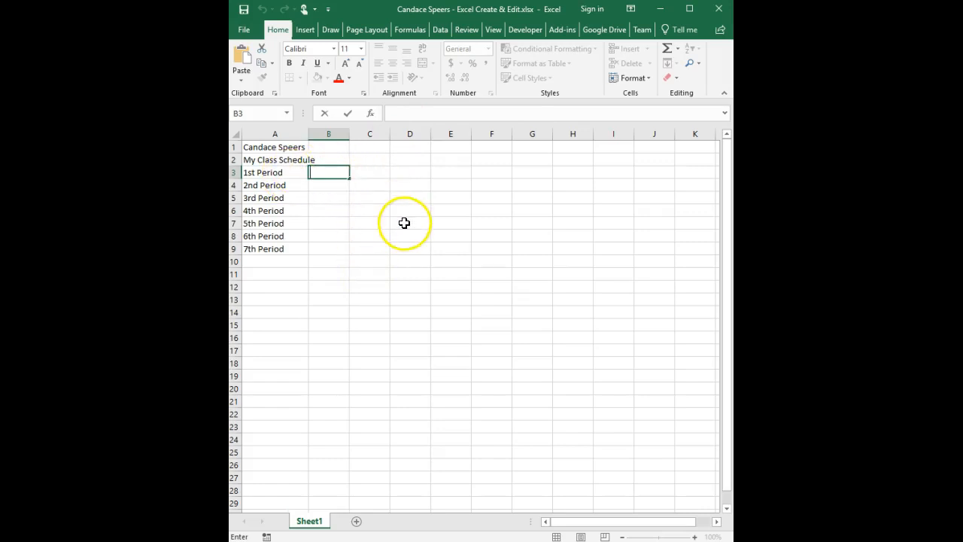
# - Enter CBA, Comp. Sci., Conference and Online as the classes for periods 1–4 in B3:B6
pyautogui.write('CBA')
pyautogui.press('Return')
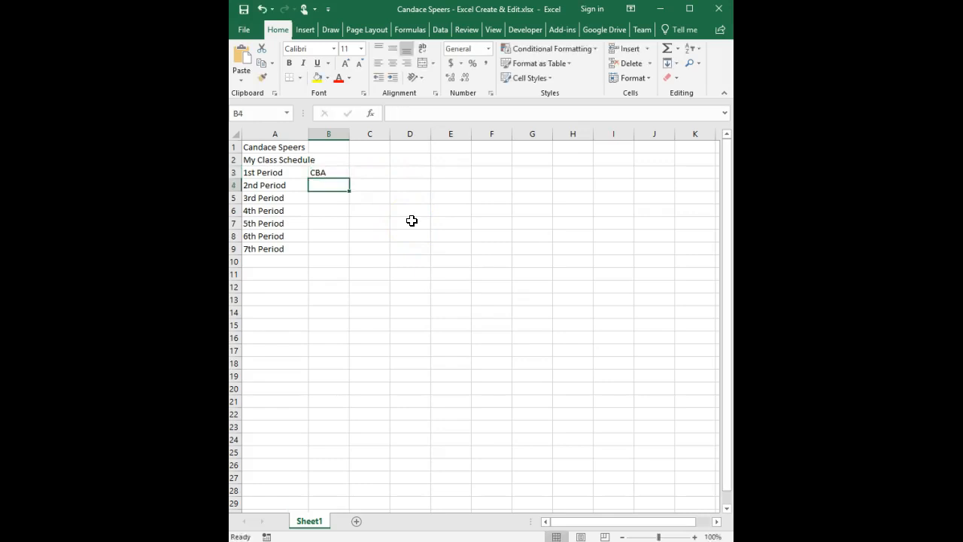
pyautogui.write('Comp')
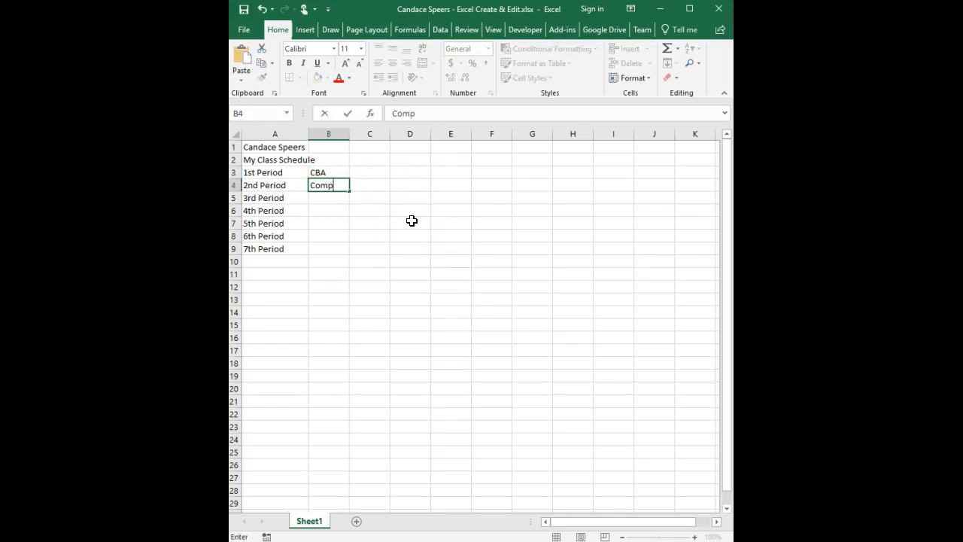
pyautogui.write('. Sci.')
pyautogui.press('Return')
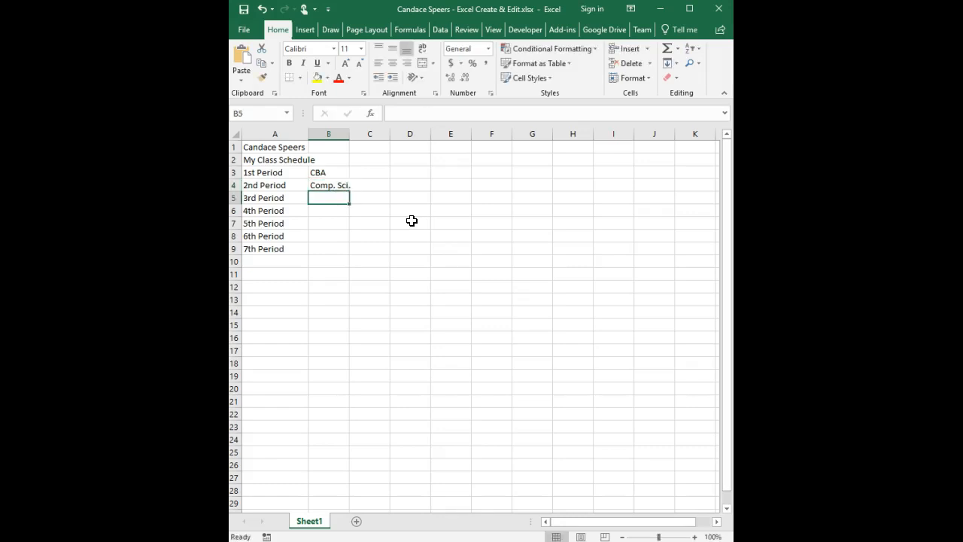
pyautogui.write('Conference')
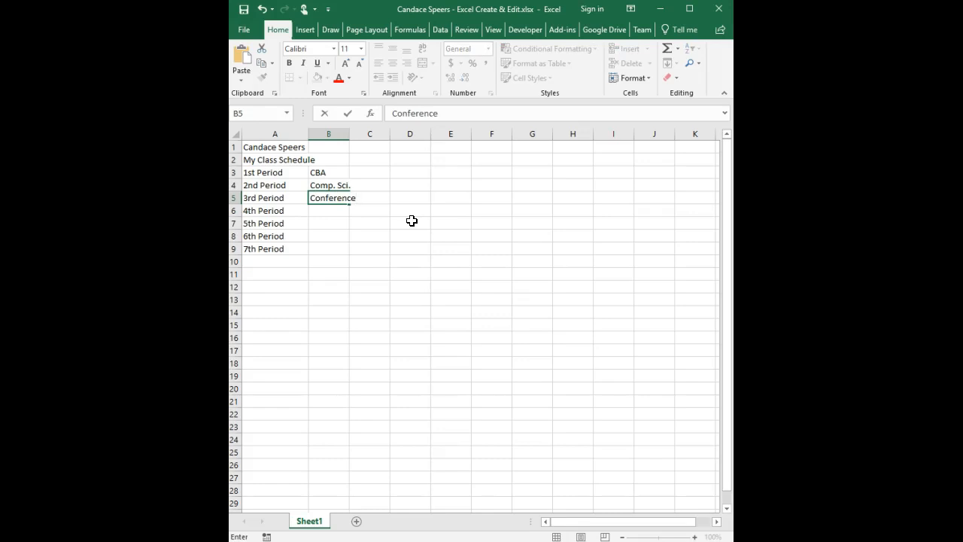
pyautogui.press('Return')
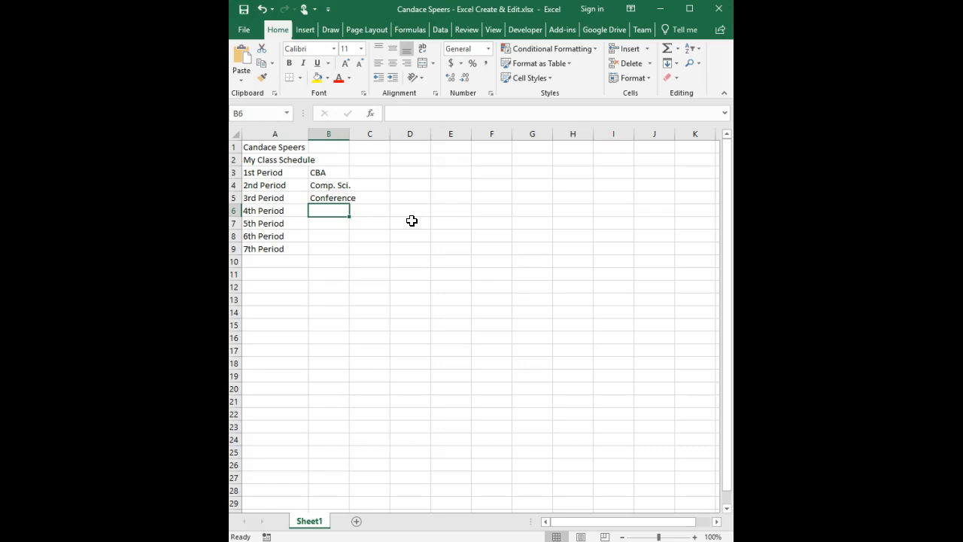
pyautogui.write('Online')
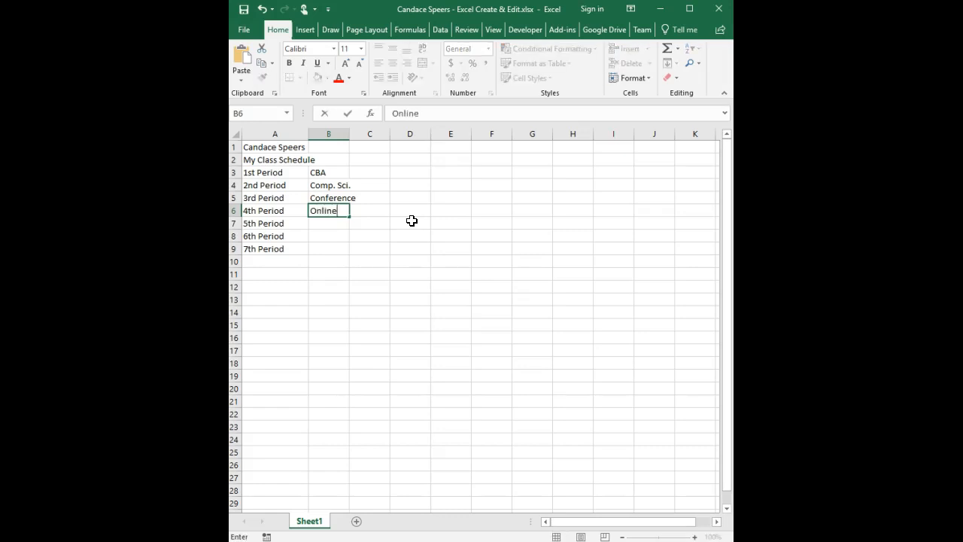
pyautogui.press('Return')
# - Enter CBA, CBA and Comp. Sci. as the classes for periods 5–7 in B7:B9
pyautogui.write('CBA')
pyautogui.press('Return')
pyautogui.write('CA')
pyautogui.press('BackSpace')
pyautogui.write('BA')
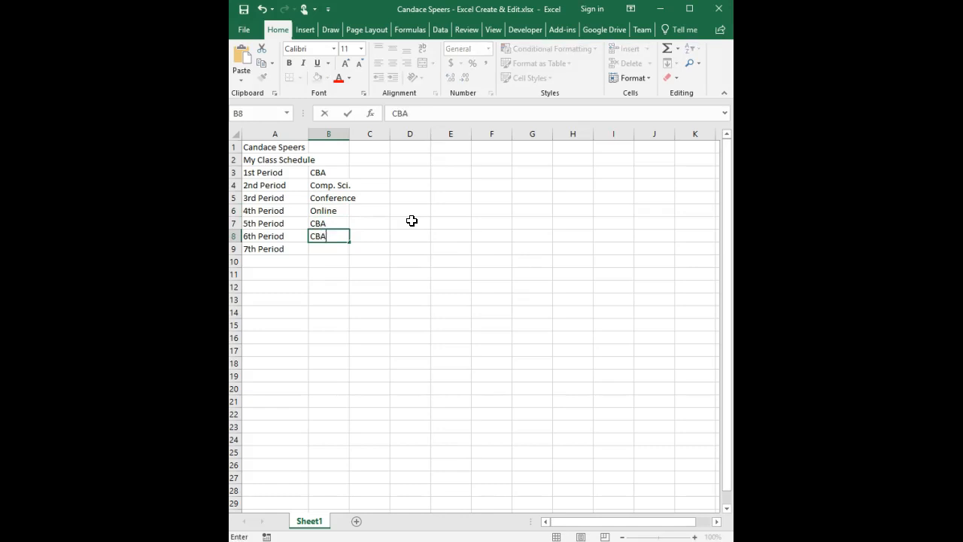
pyautogui.press('Return')
pyautogui.write('Comp. Sci.')
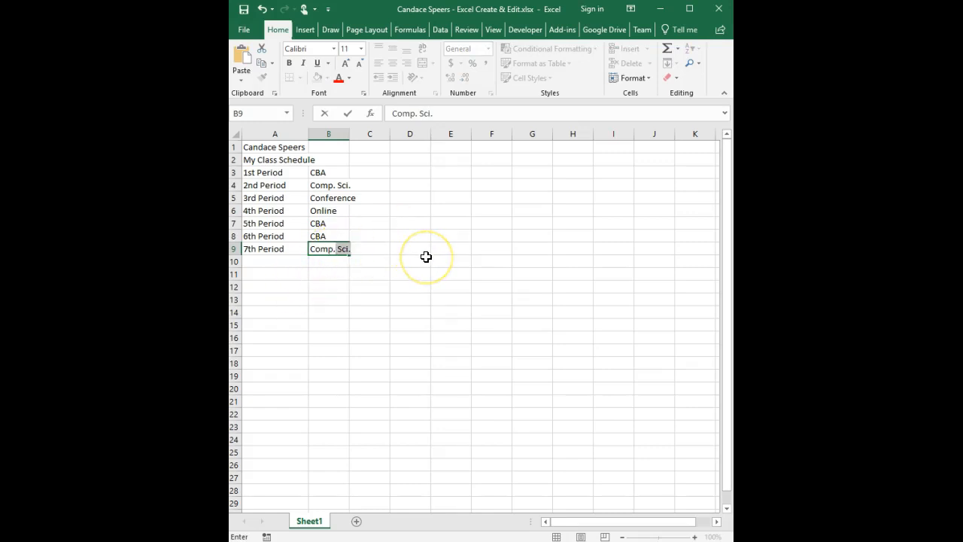
pyautogui.press('Tab')
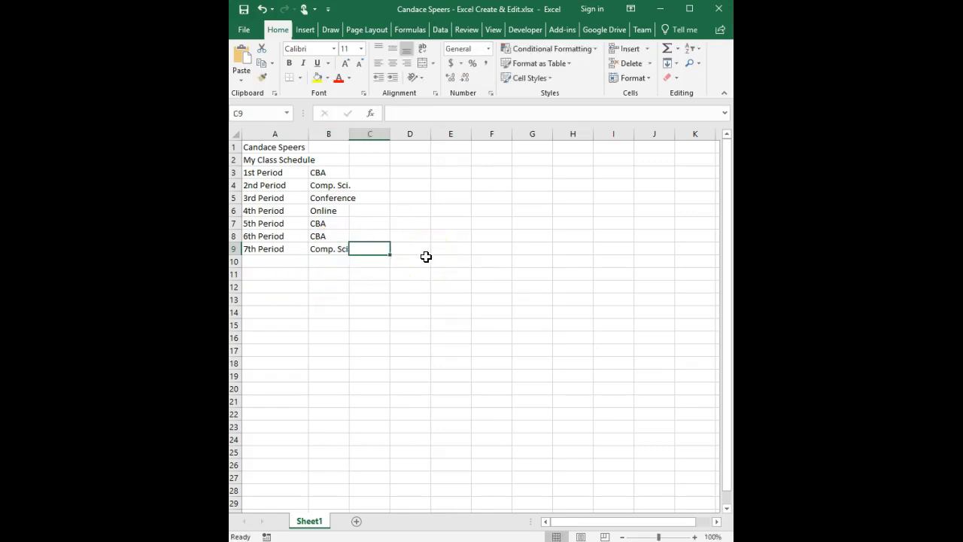
# - Check the 7th Period class entry, then select A2:B2 containing the 'My Class Schedule' title
pyautogui.click(334, 249)
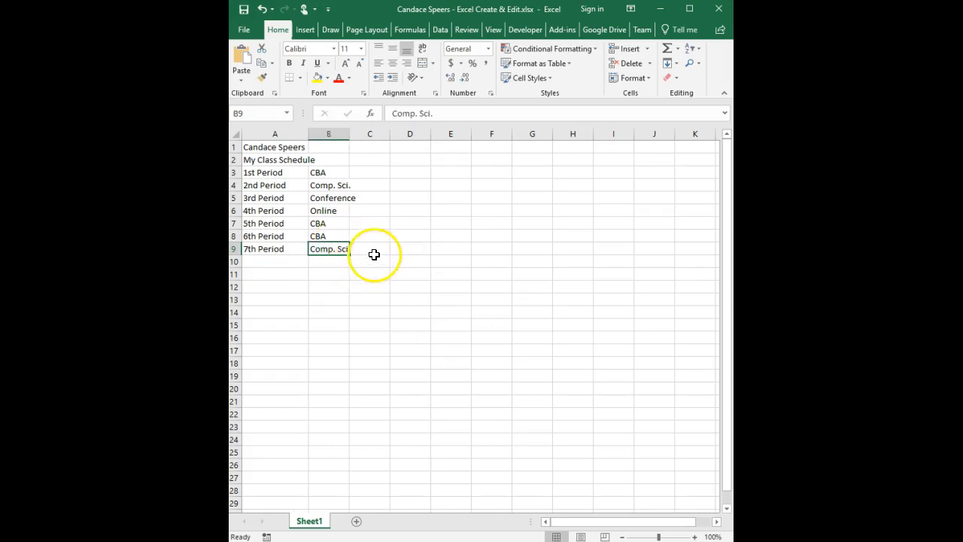
pyautogui.click(374, 252)
pyautogui.click(392, 279)
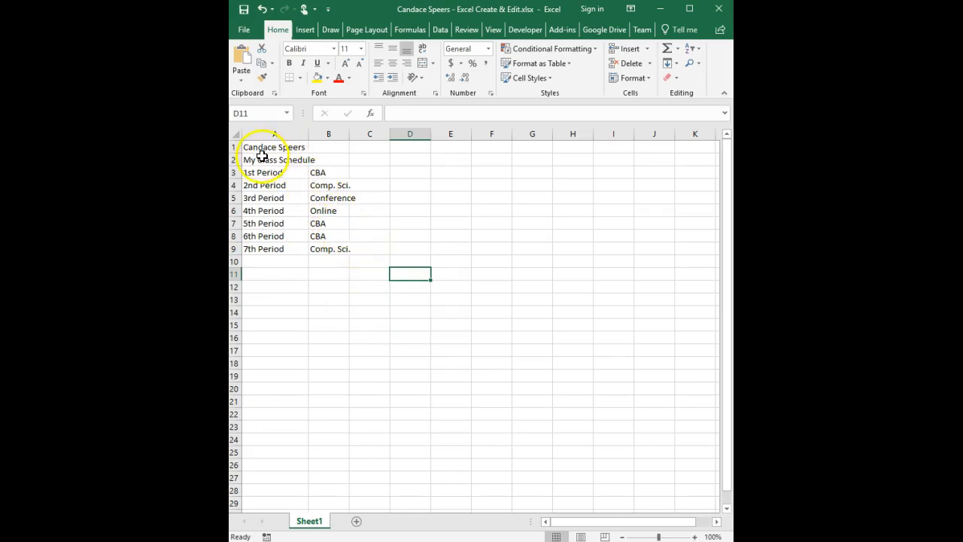
pyautogui.moveTo(263, 159); pyautogui.dragTo(336, 160)
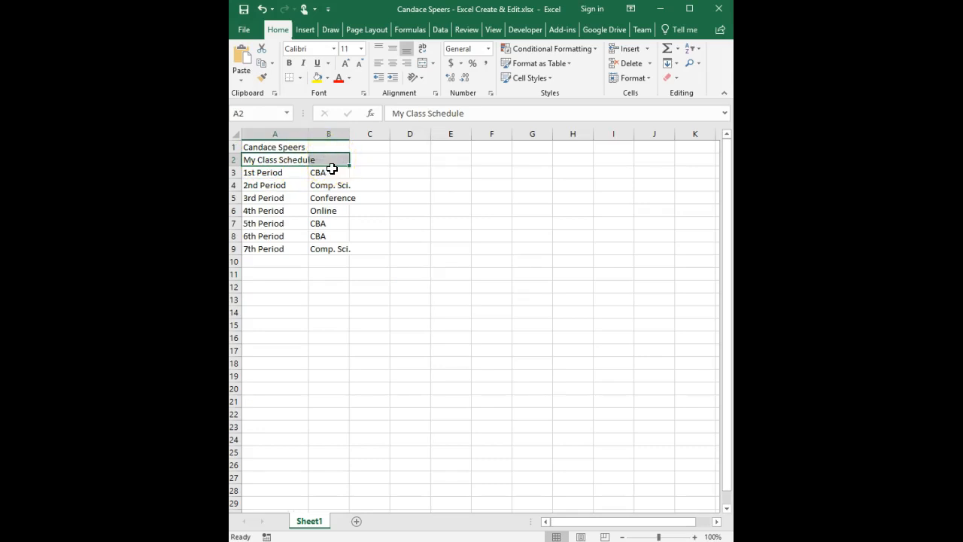
# - Merge & Center the title in A2:B2 and the name in A1:B1
pyautogui.moveTo(333, 165); pyautogui.dragTo(288, 159)
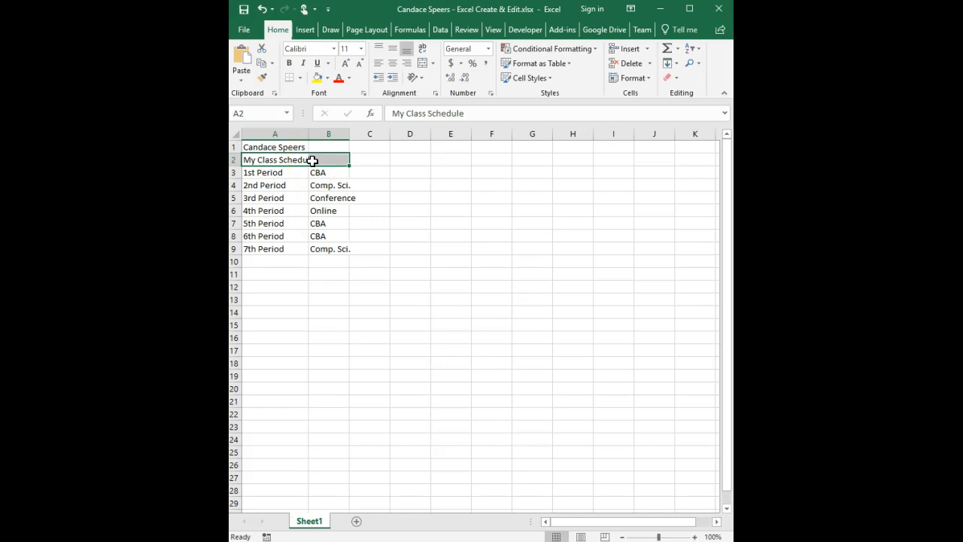
pyautogui.click(424, 63)
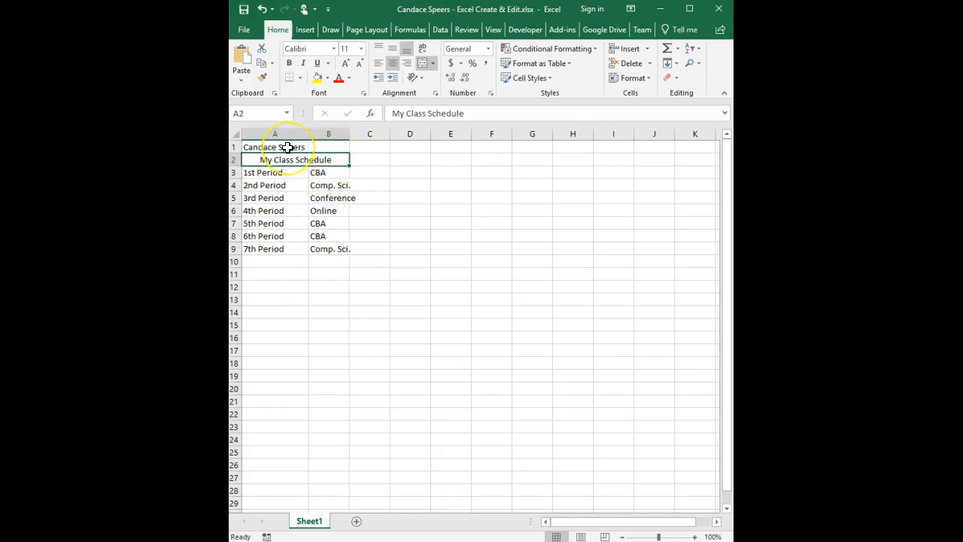
pyautogui.moveTo(288, 148); pyautogui.dragTo(327, 150)
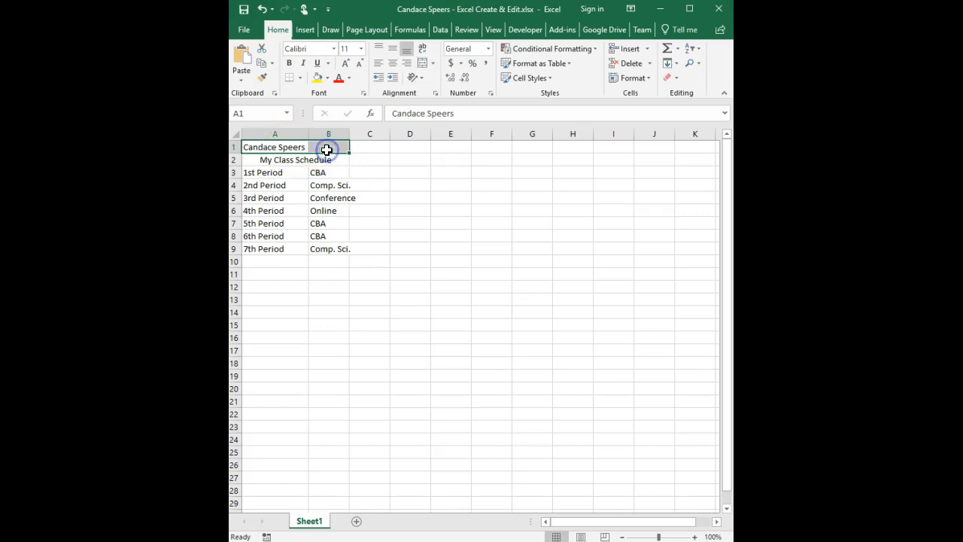
pyautogui.click(424, 70)
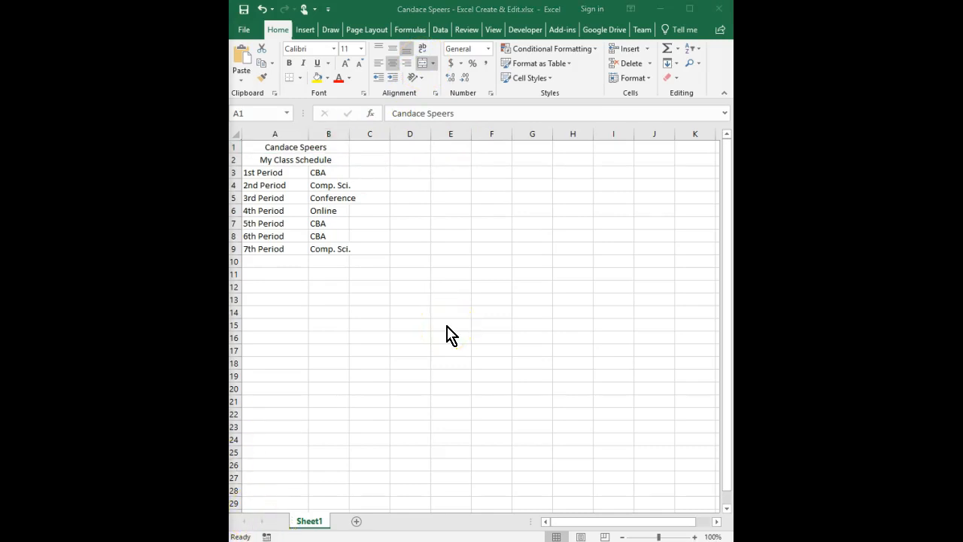
pyautogui.click(338, 131)
pyautogui.click(337, 132)
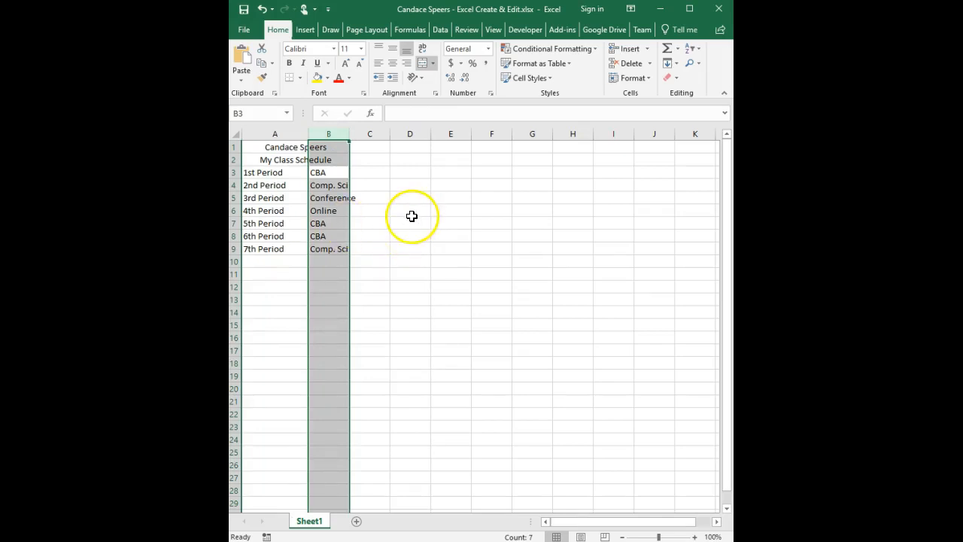
# - AutoFit column B's width so class names like Conference and Comp. Sci. fit
pyautogui.click(647, 78)
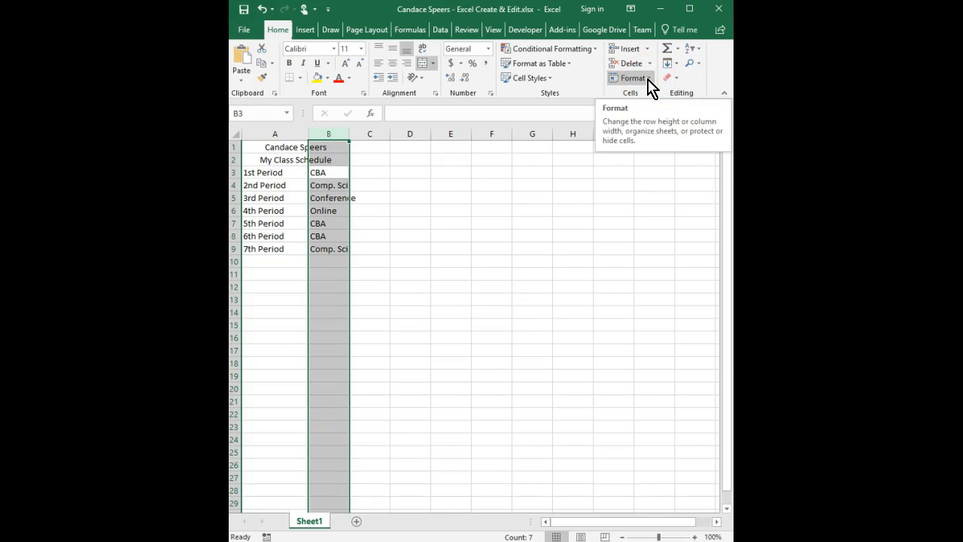
pyautogui.click(647, 78)
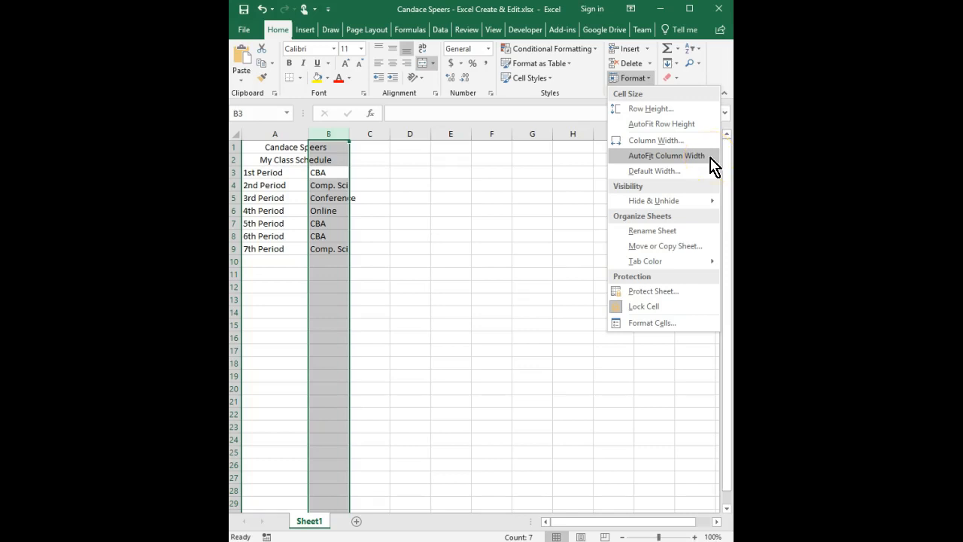
pyautogui.click(666, 155)
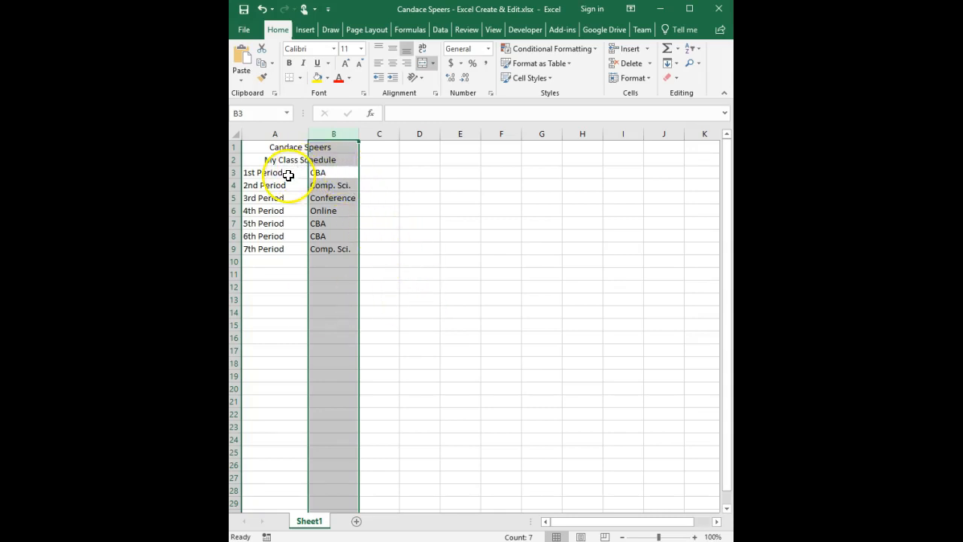
pyautogui.click(284, 133)
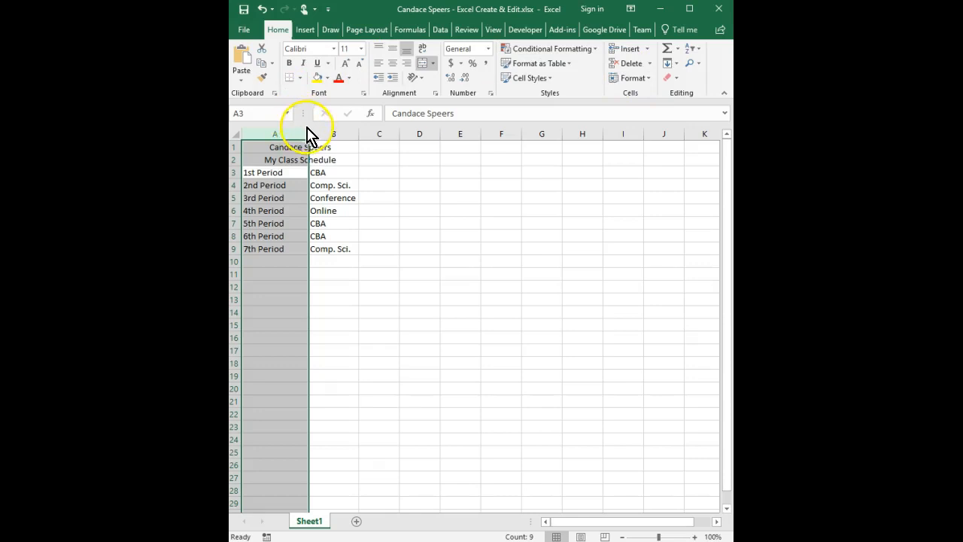
# - Fit column A's width and right-align the period labels in A3:A9
pyautogui.doubleClick(309, 133)
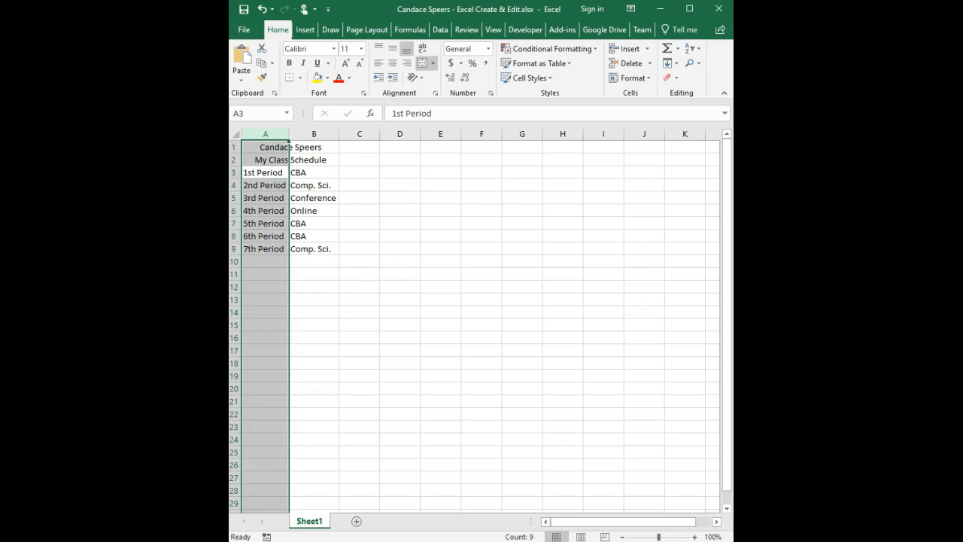
pyautogui.click(264, 172)
pyautogui.moveTo(264, 173); pyautogui.dragTo(255, 248)
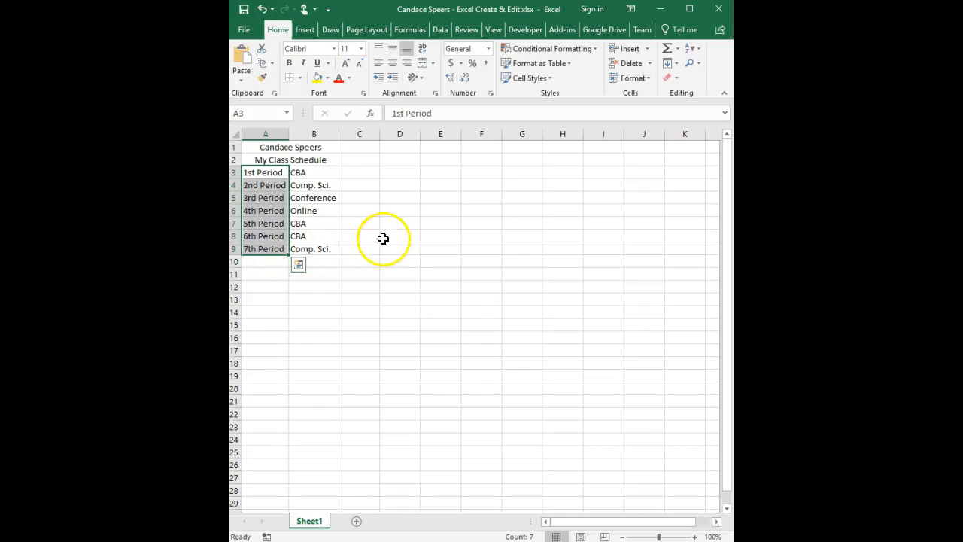
pyautogui.moveTo(264, 172); pyautogui.dragTo(270, 251)
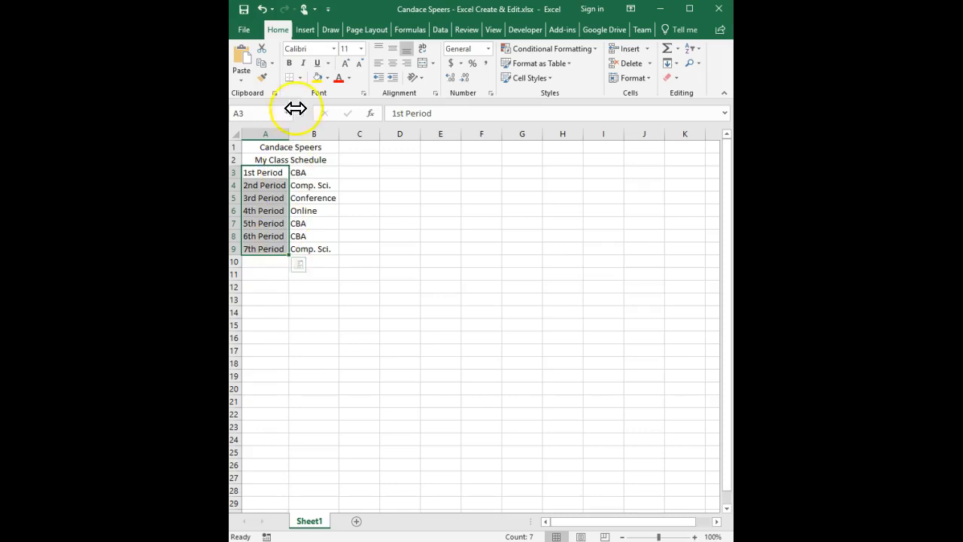
pyautogui.click(406, 64)
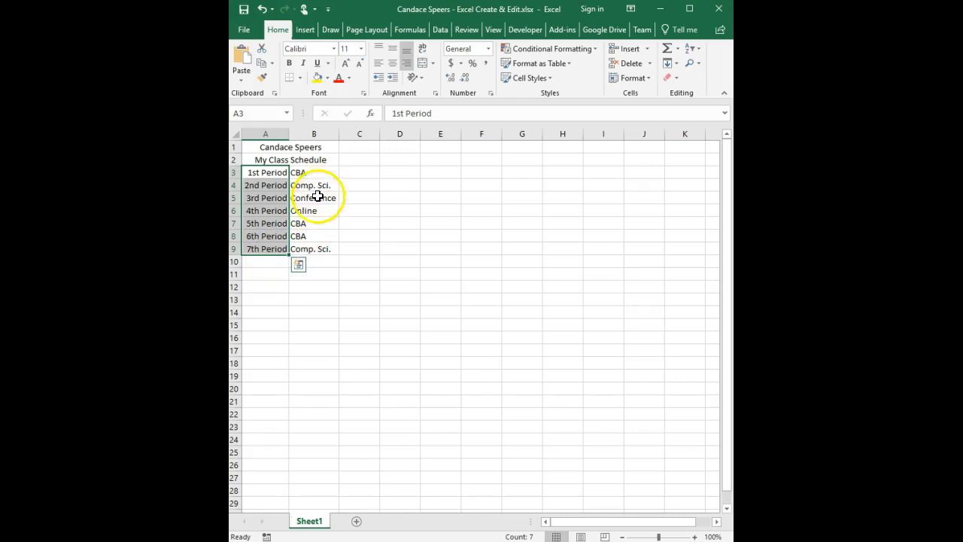
# - Centre the class names in B3:B9
pyautogui.moveTo(324, 171); pyautogui.dragTo(318, 250)
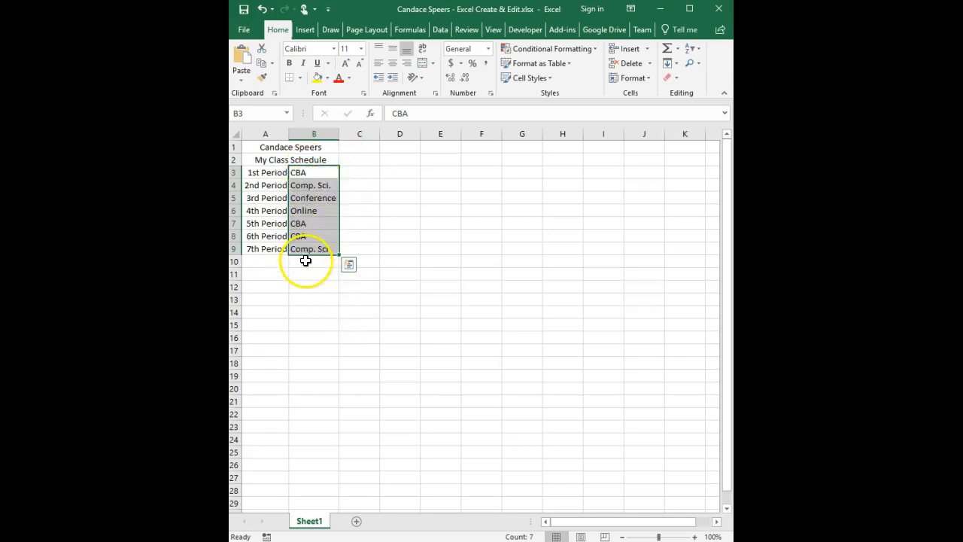
pyautogui.click(392, 67)
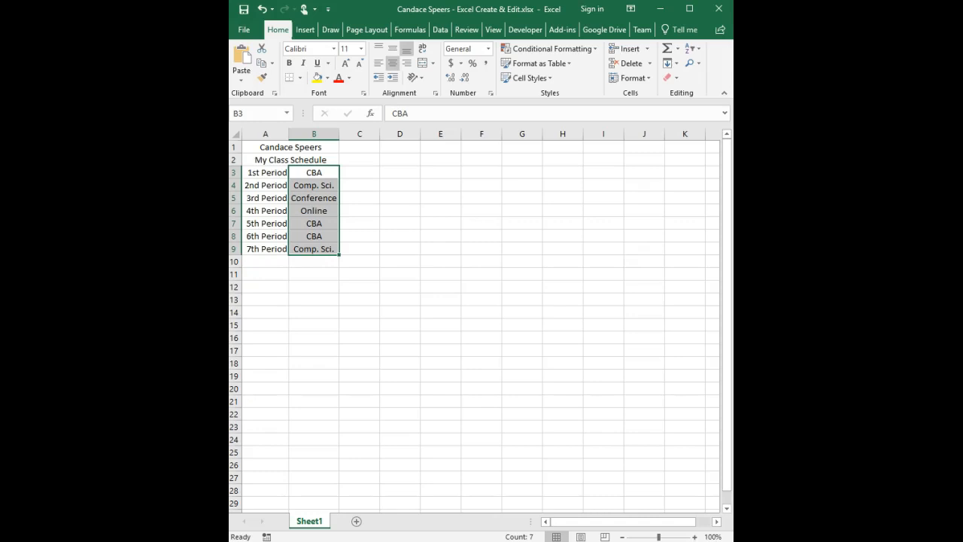
pyautogui.click(371, 261)
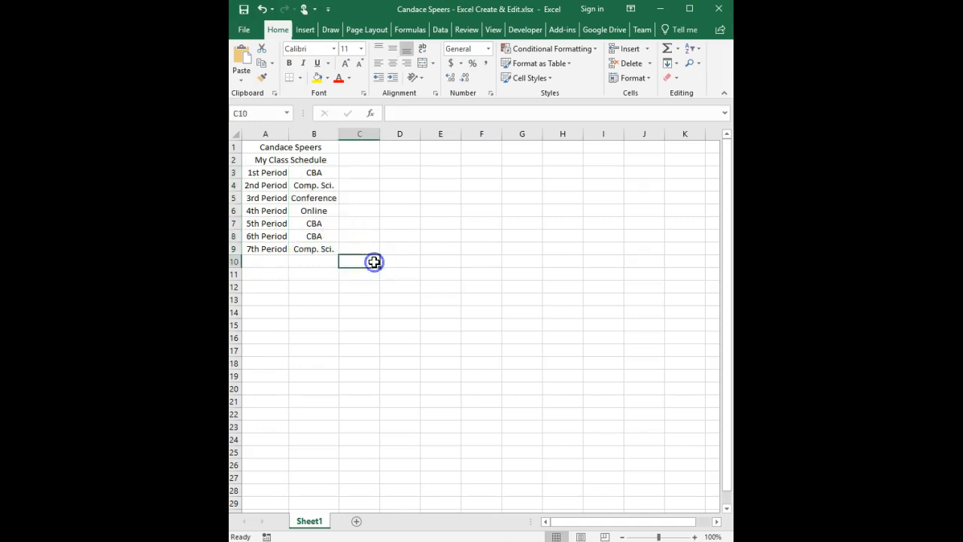
# - Insert an empty column B and set its width to 2, shifting class names to column C
pyautogui.rightClick(301, 134)
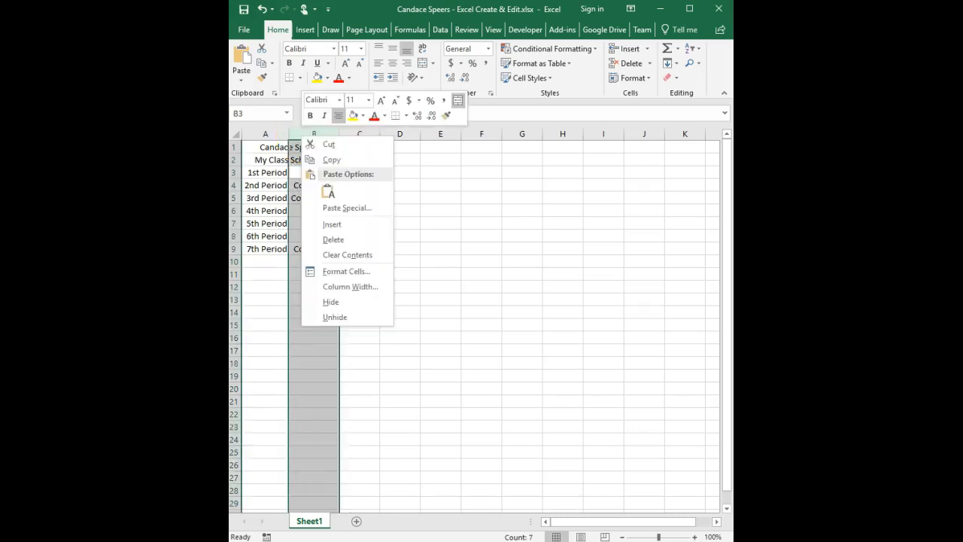
pyautogui.click(362, 226)
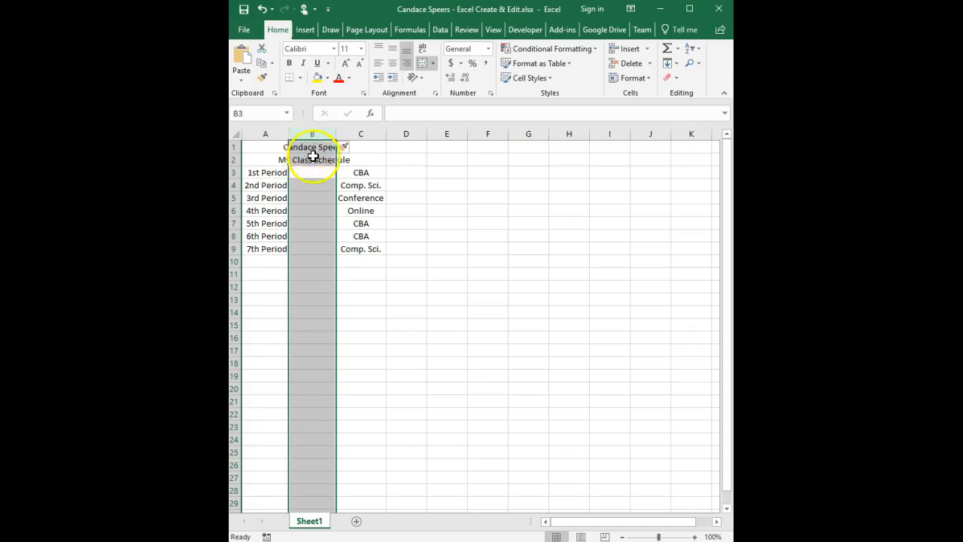
pyautogui.rightClick(323, 131)
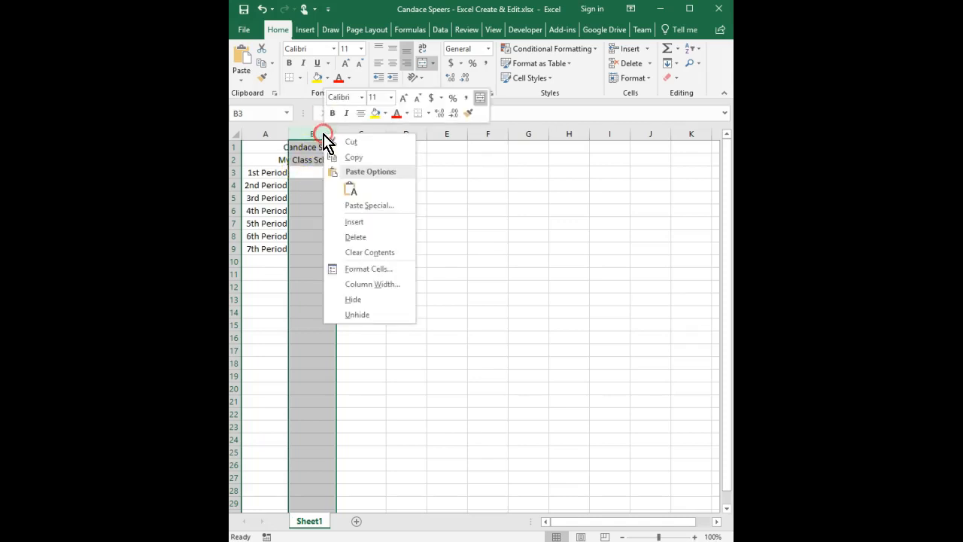
pyautogui.click(403, 286)
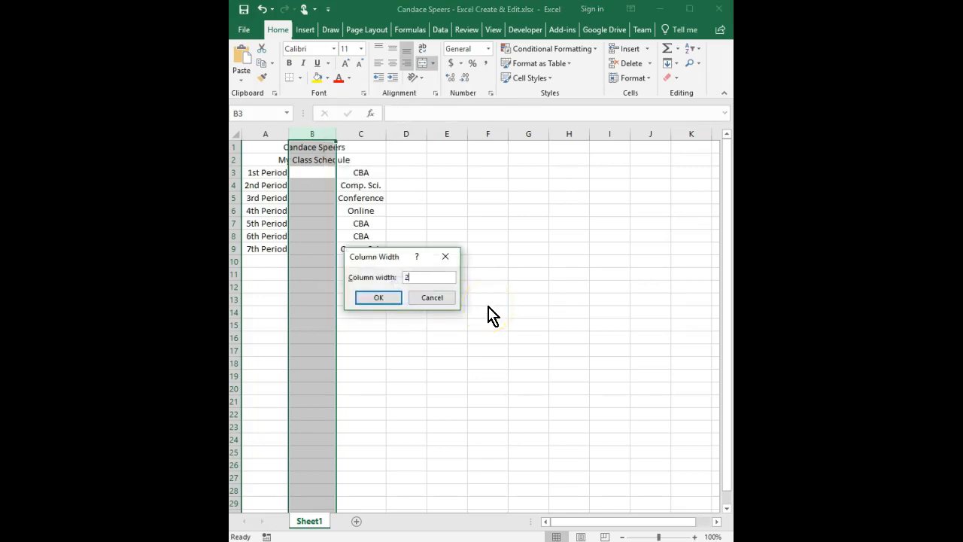
pyautogui.click(391, 298)
pyautogui.click(392, 300)
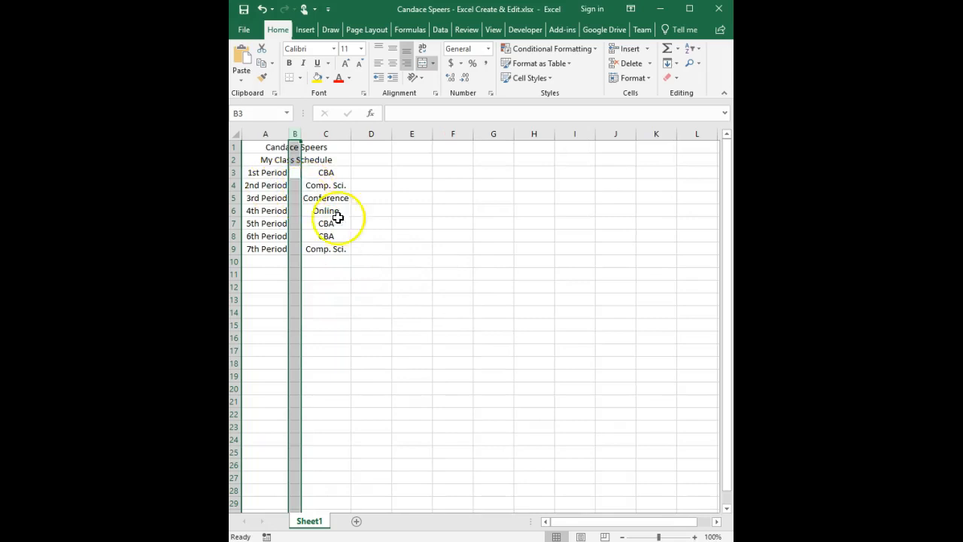
pyautogui.click(356, 270)
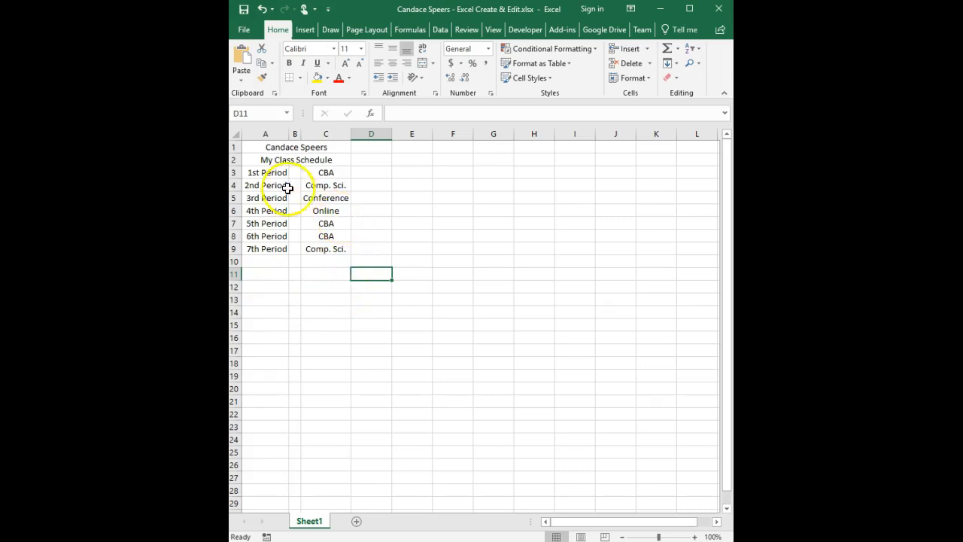
# - Apply All Borders to A1:C9, then add a Thick Outside Border around the table
pyautogui.click(253, 147)
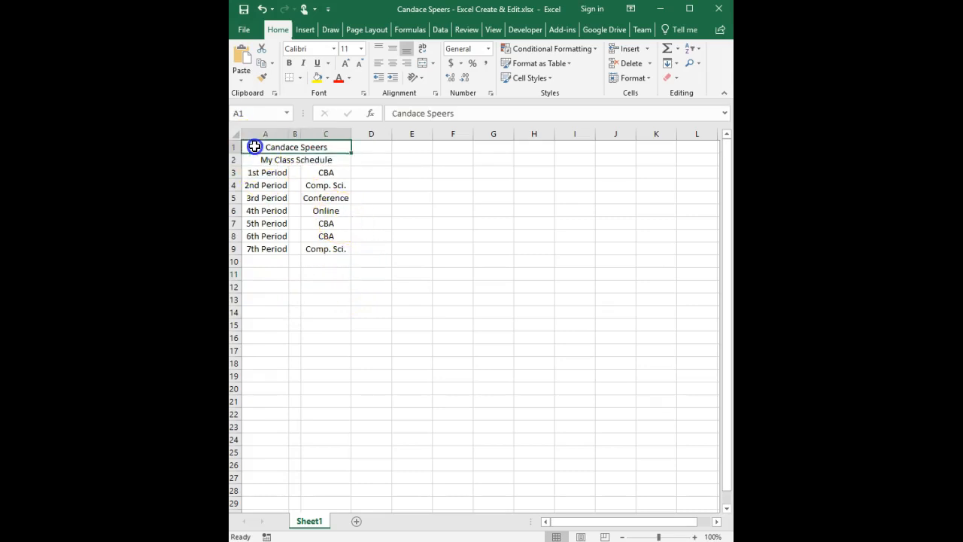
pyautogui.moveTo(254, 160); pyautogui.dragTo(258, 251)
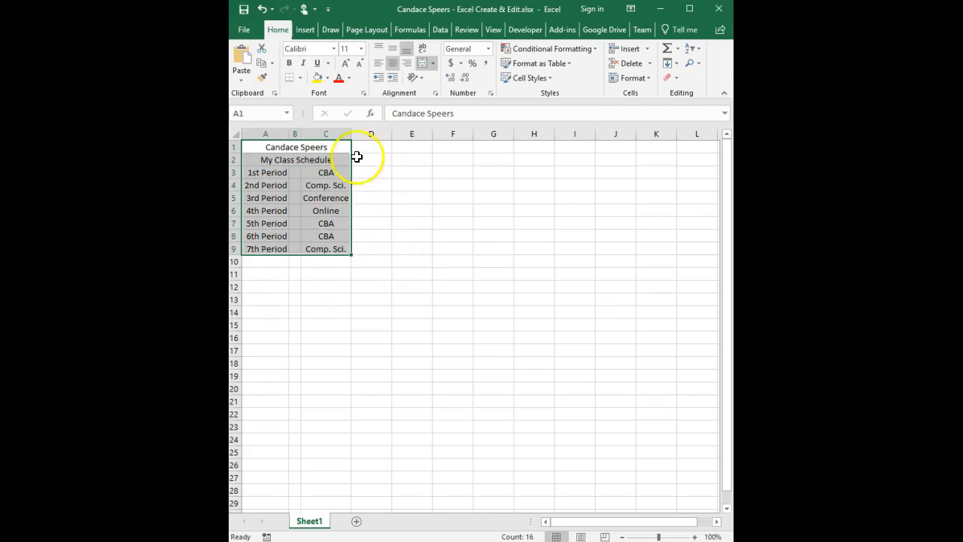
pyautogui.click(299, 77)
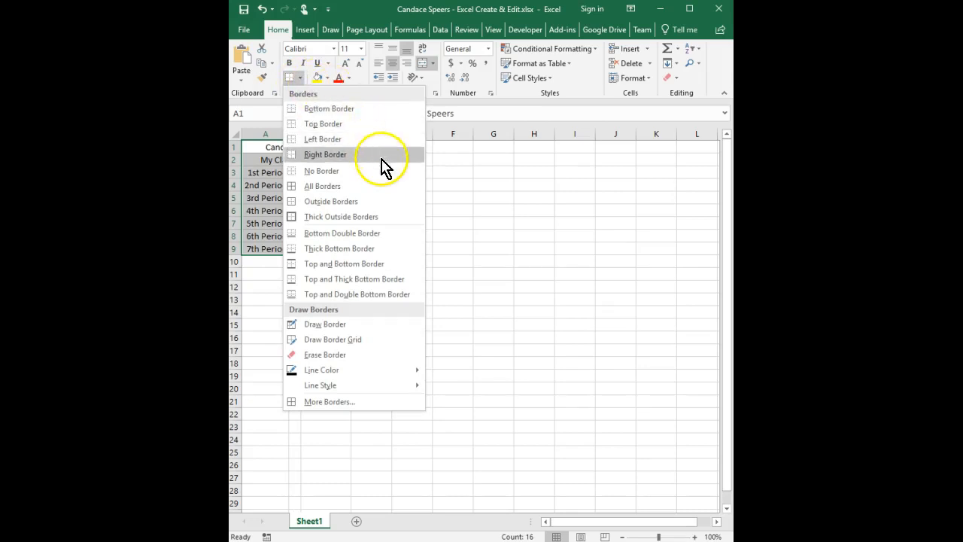
pyautogui.click(382, 188)
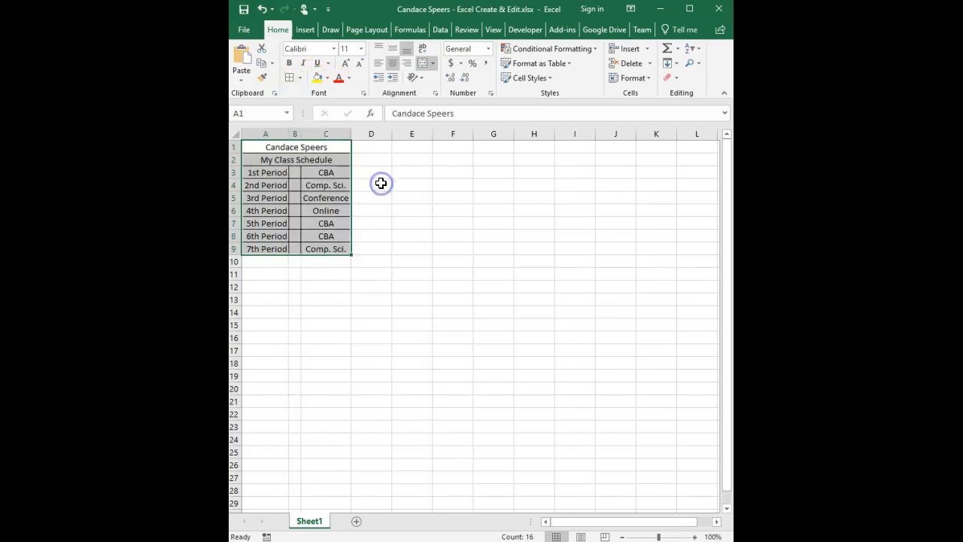
pyautogui.click(300, 79)
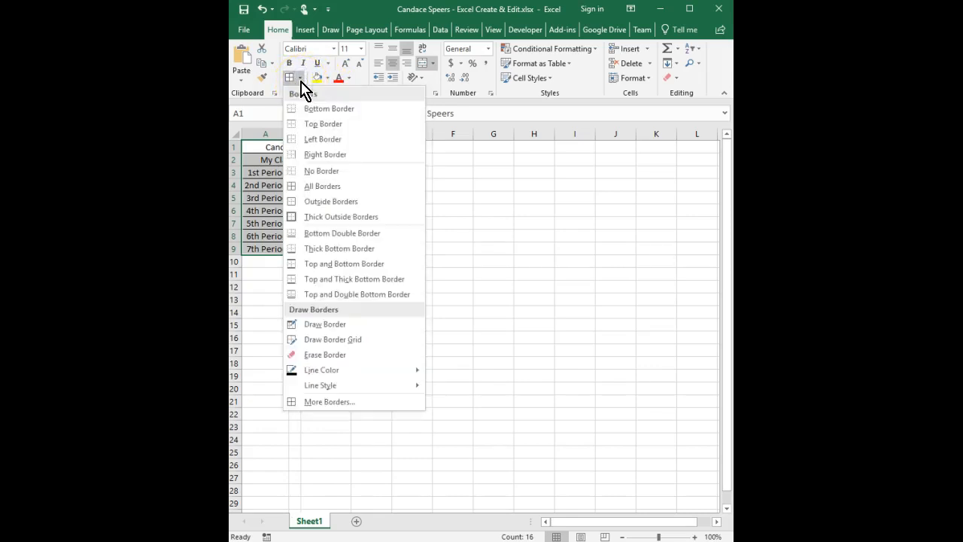
pyautogui.click(392, 218)
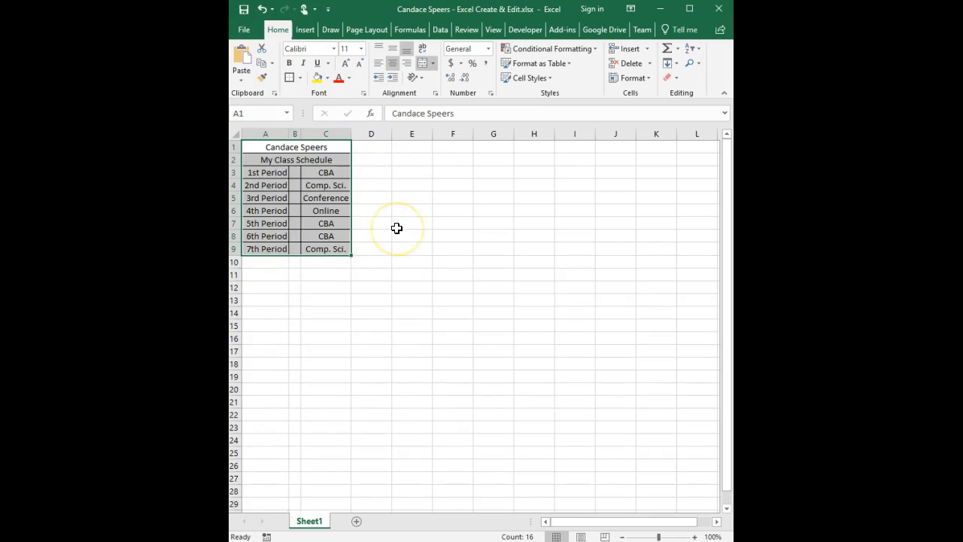
# - Check the one-page print preview of the schedule, then save the workbook
pyautogui.click(254, 35)
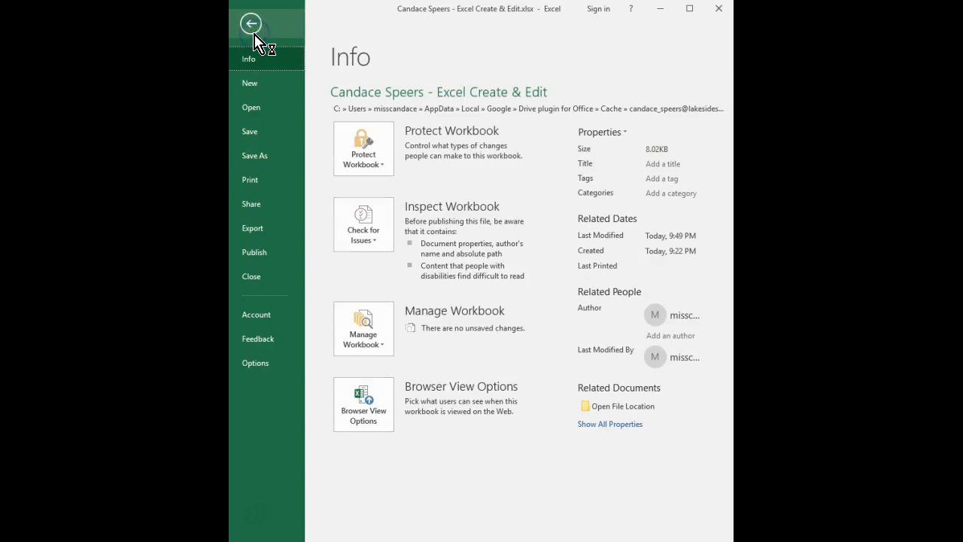
pyautogui.click(280, 188)
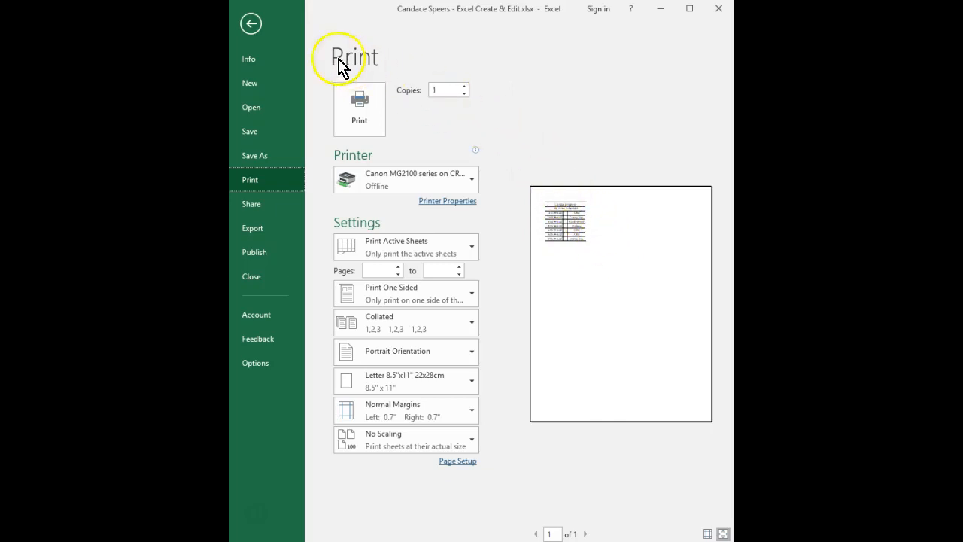
pyautogui.click(252, 26)
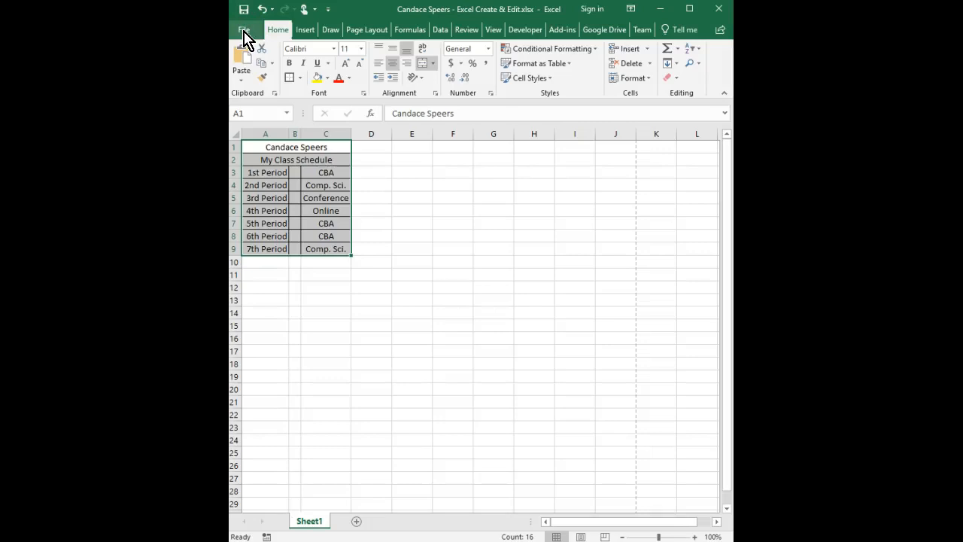
pyautogui.click(244, 31)
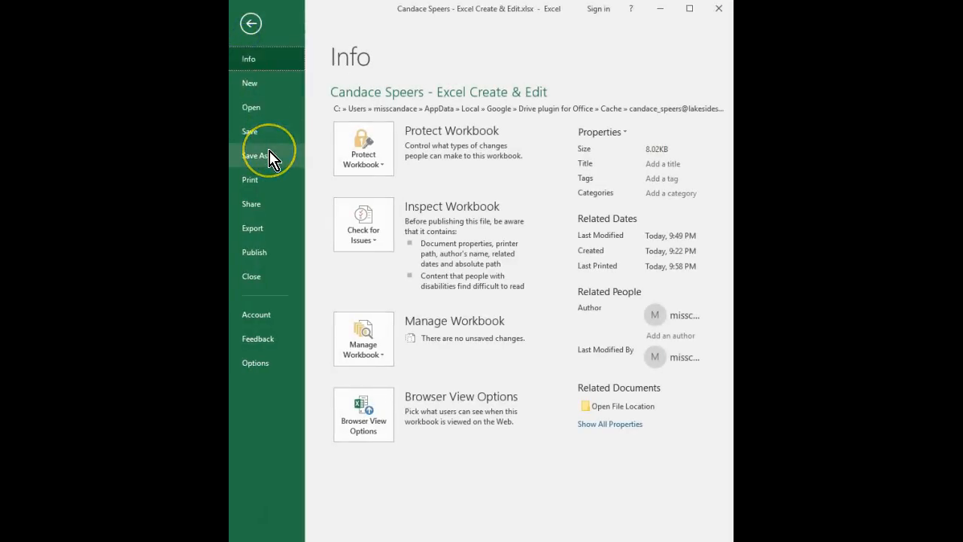
pyautogui.click(273, 145)
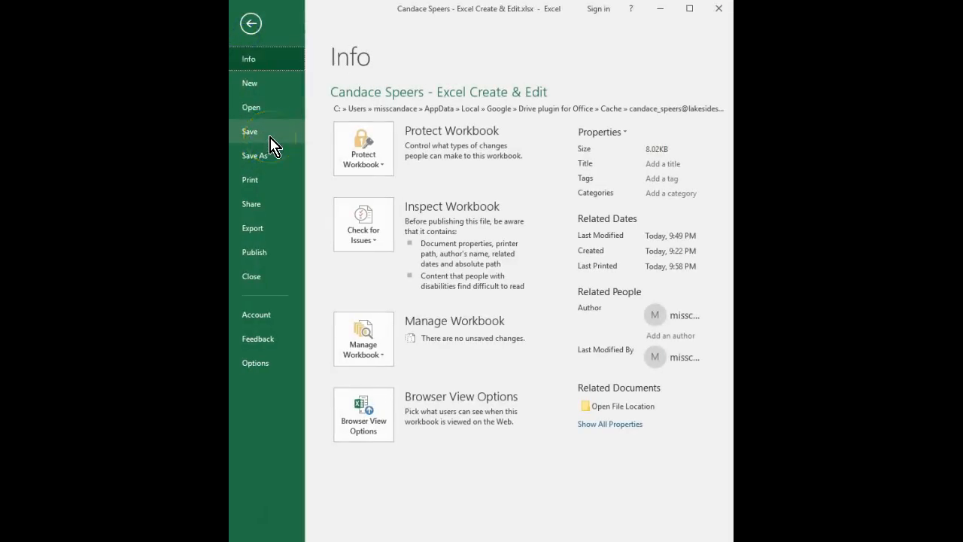